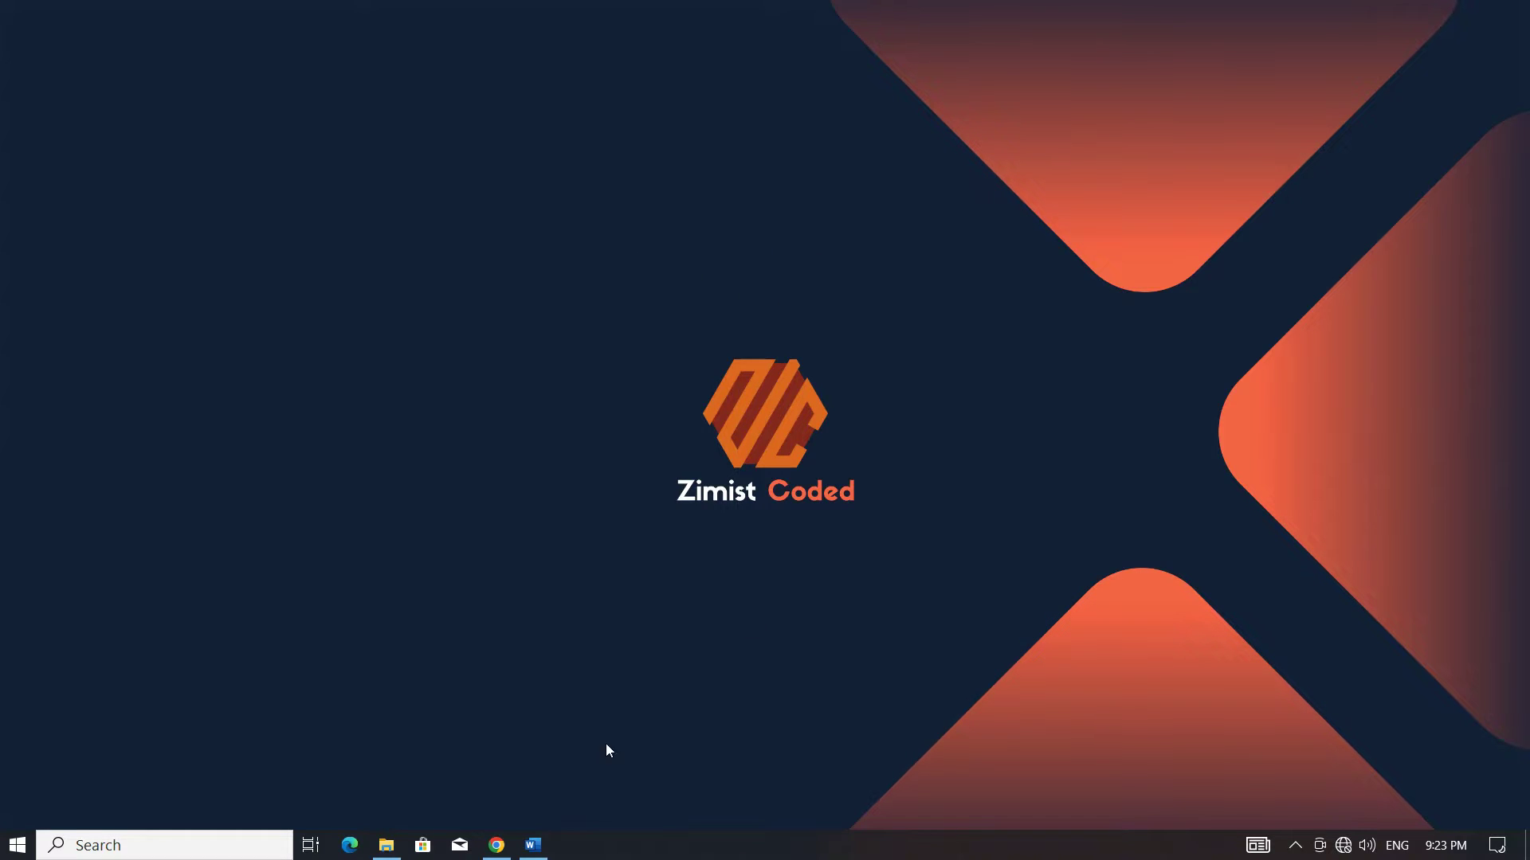
{"action": "left_click", "coordinate": [535, 846]}
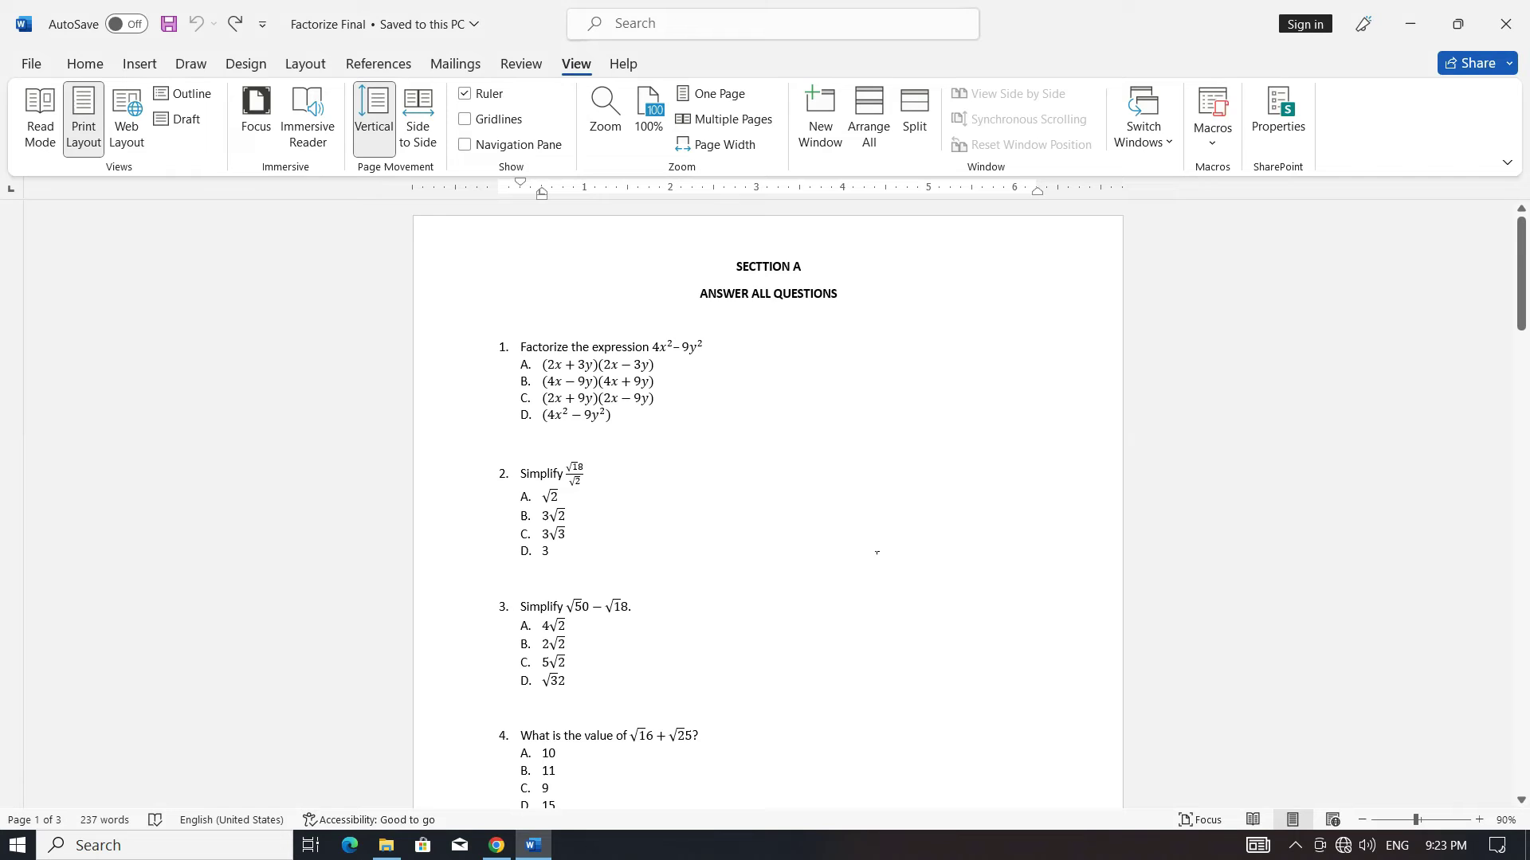
{"action": "left_click", "coordinate": [930, 417]}
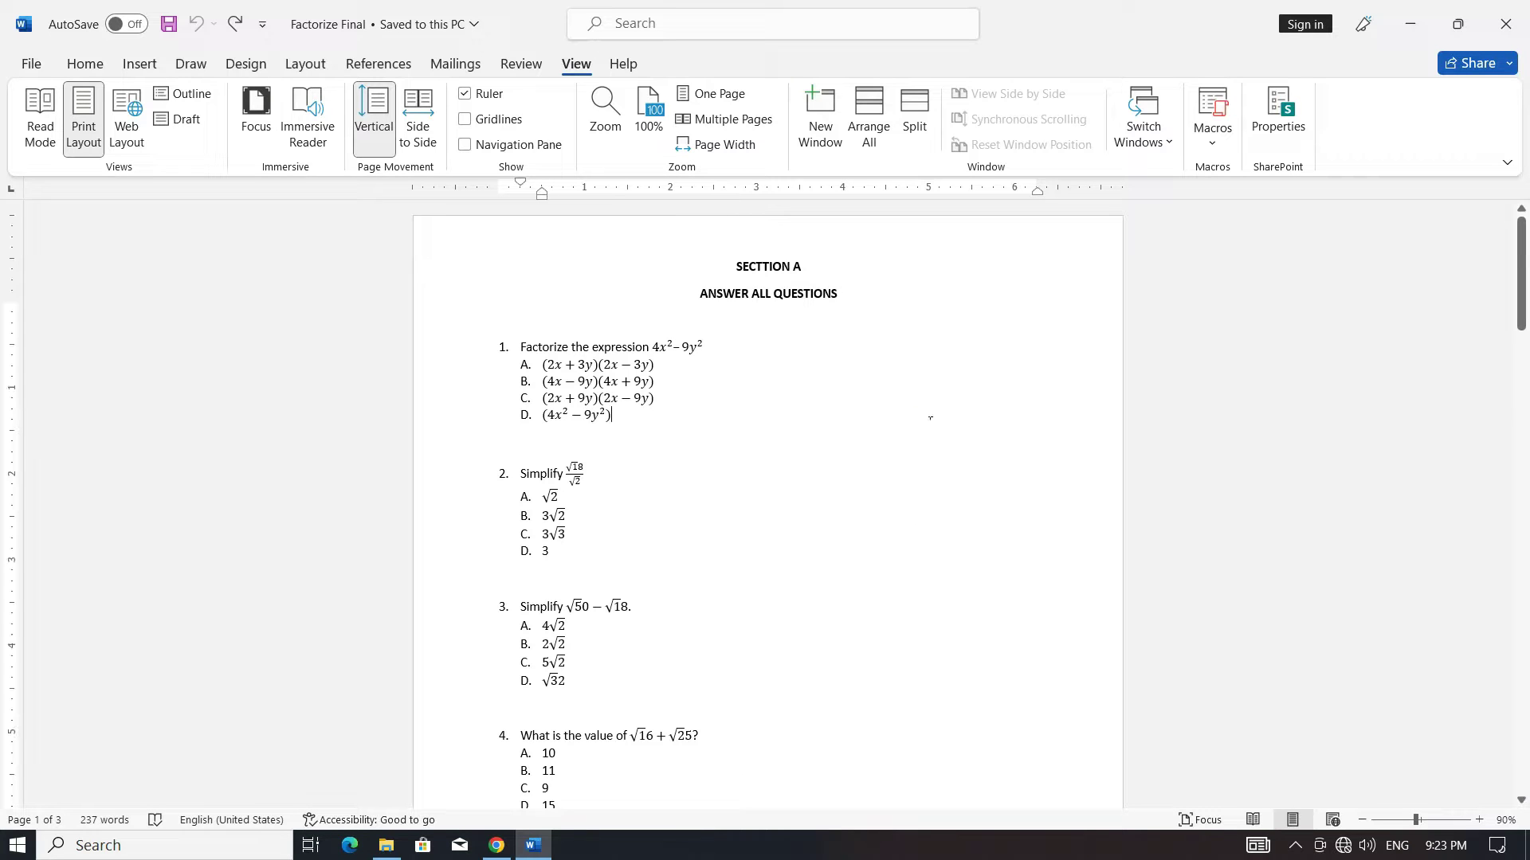
{"action": "scroll", "coordinate": [930, 418], "scroll_direction": "down", "scroll_amount": 5}
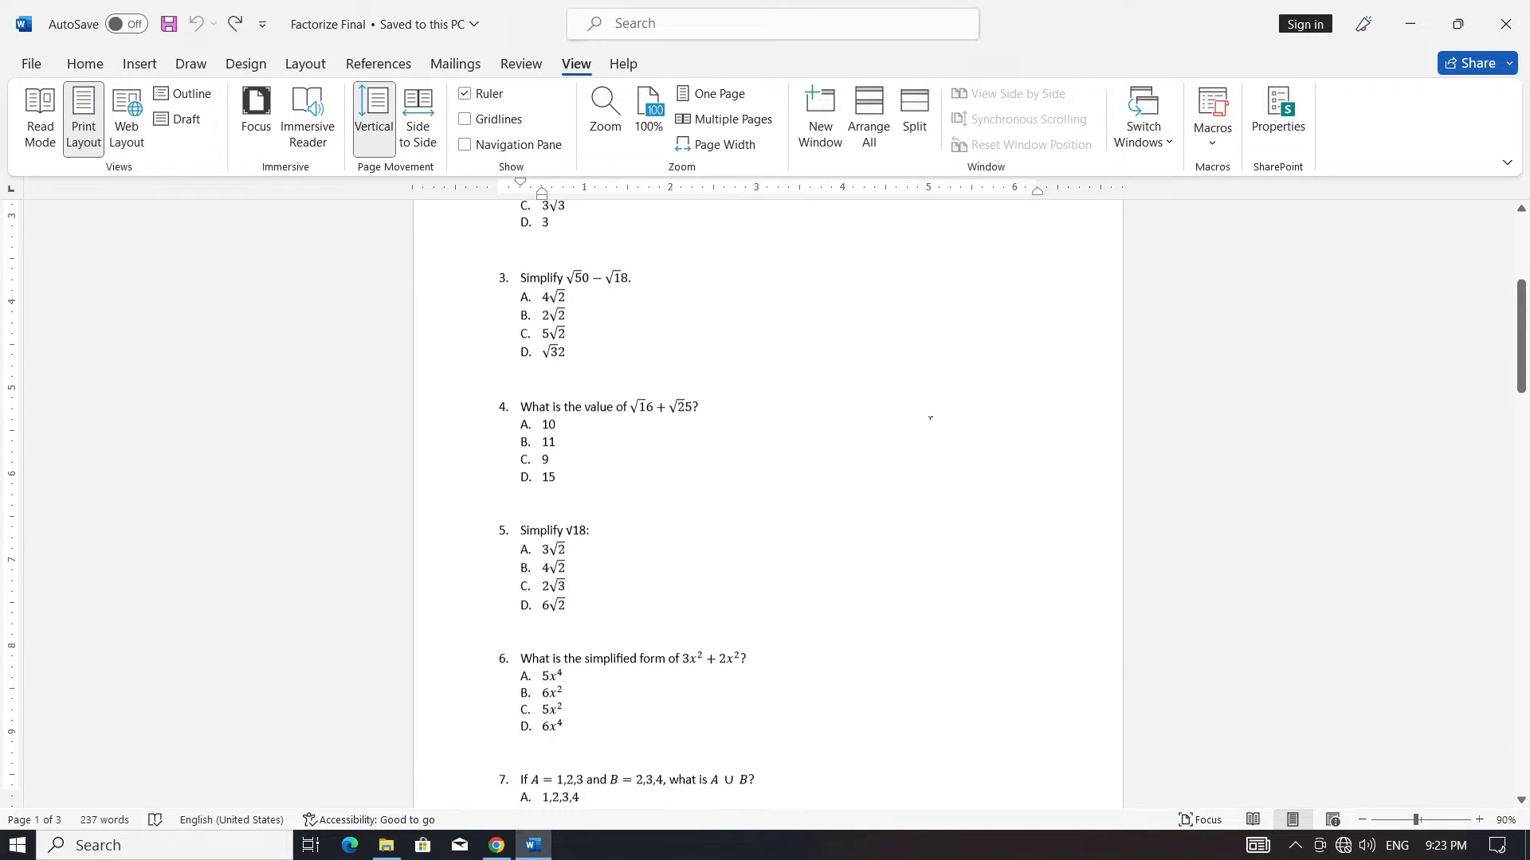
{"action": "scroll", "coordinate": [929, 418], "scroll_direction": "down", "scroll_amount": 10}
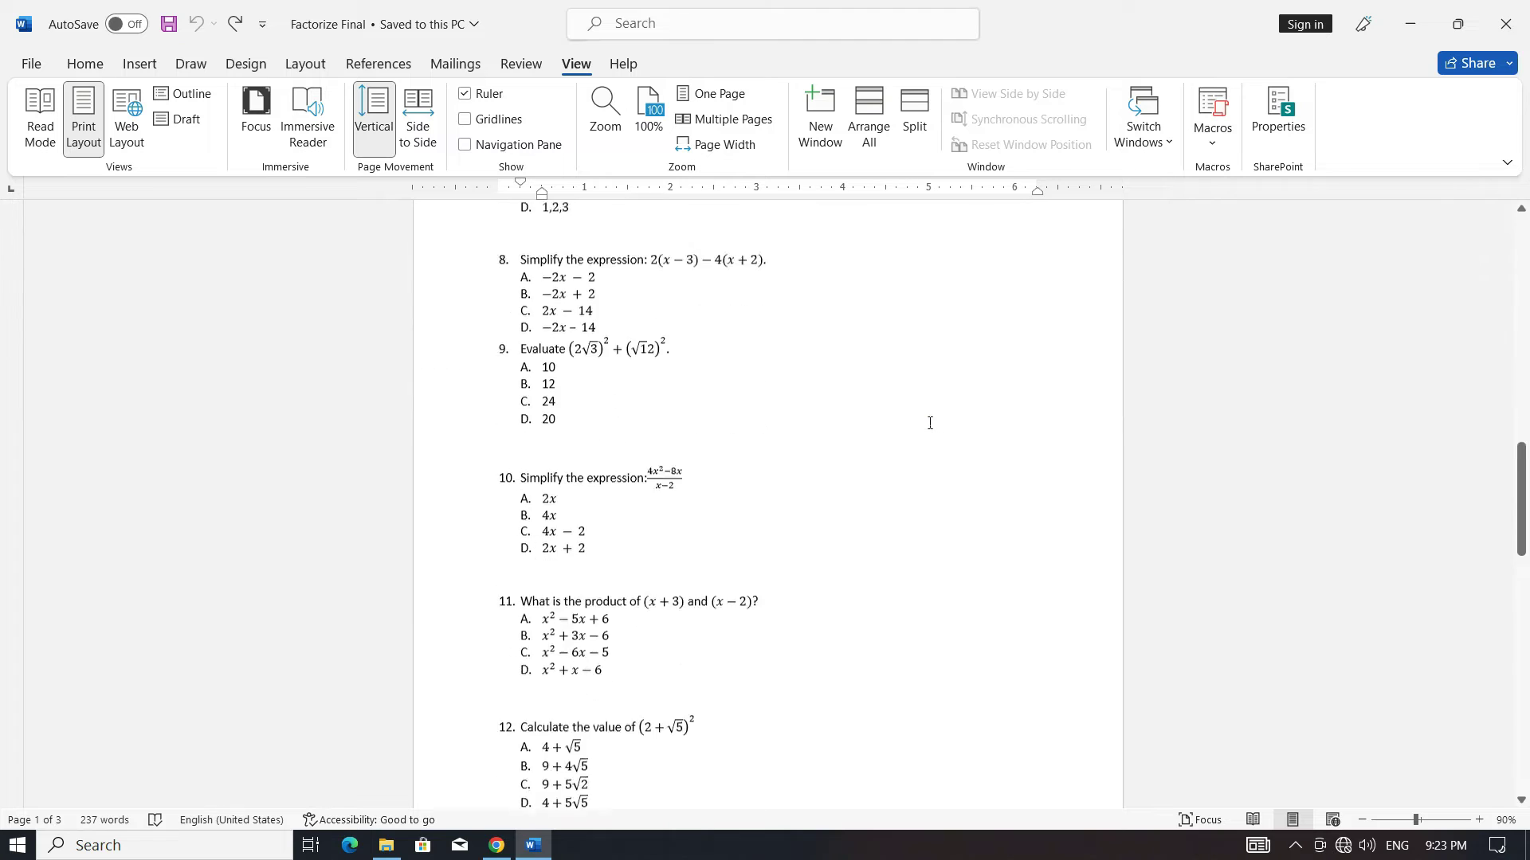
{"action": "scroll", "coordinate": [930, 423], "scroll_direction": "down", "scroll_amount": 10}
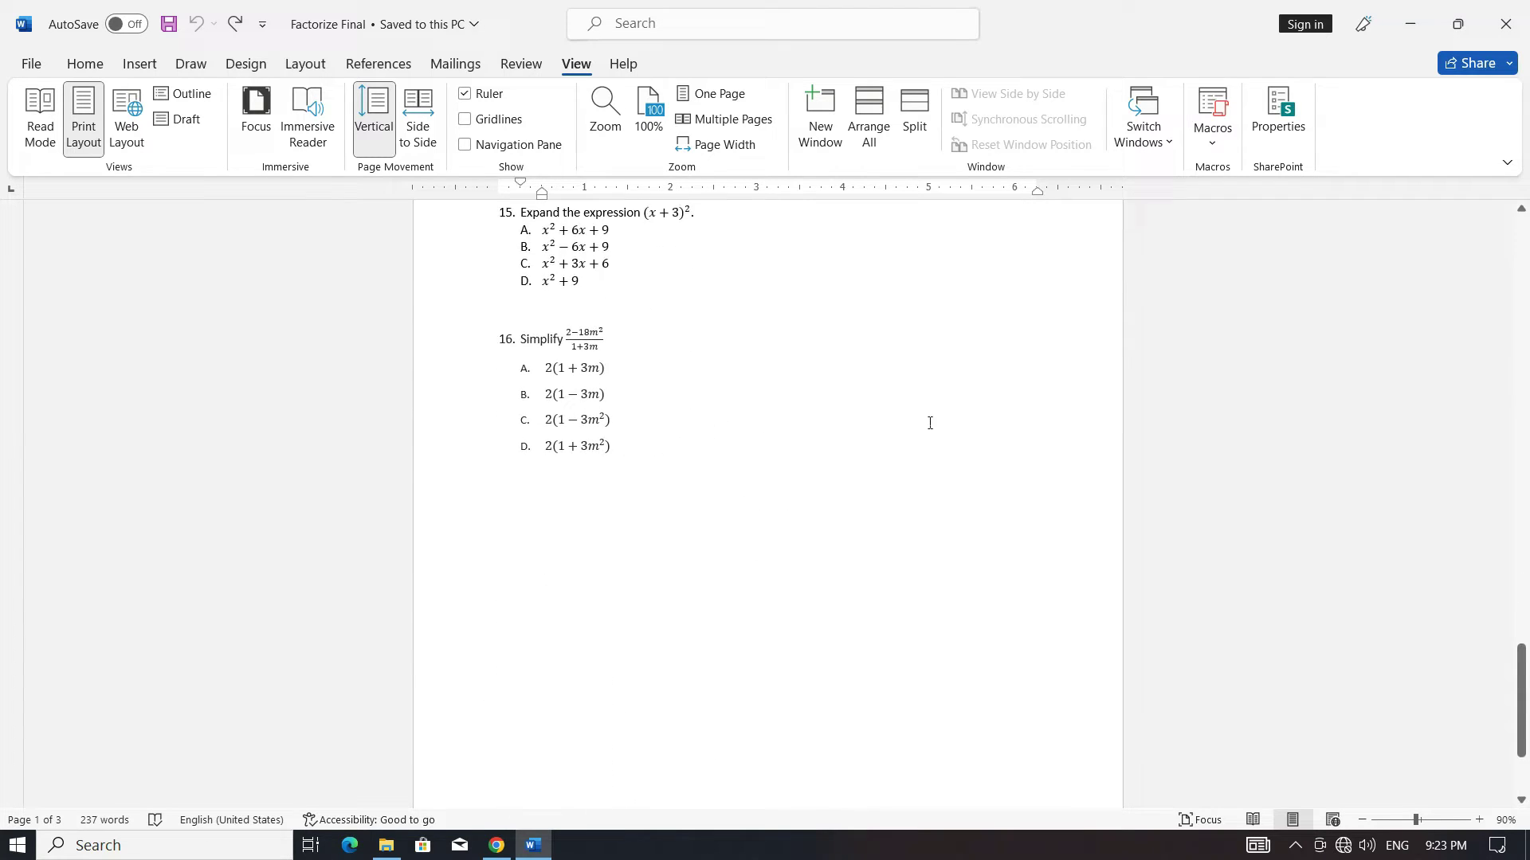
{"action": "scroll", "coordinate": [930, 423], "scroll_direction": "up", "scroll_amount": 10}
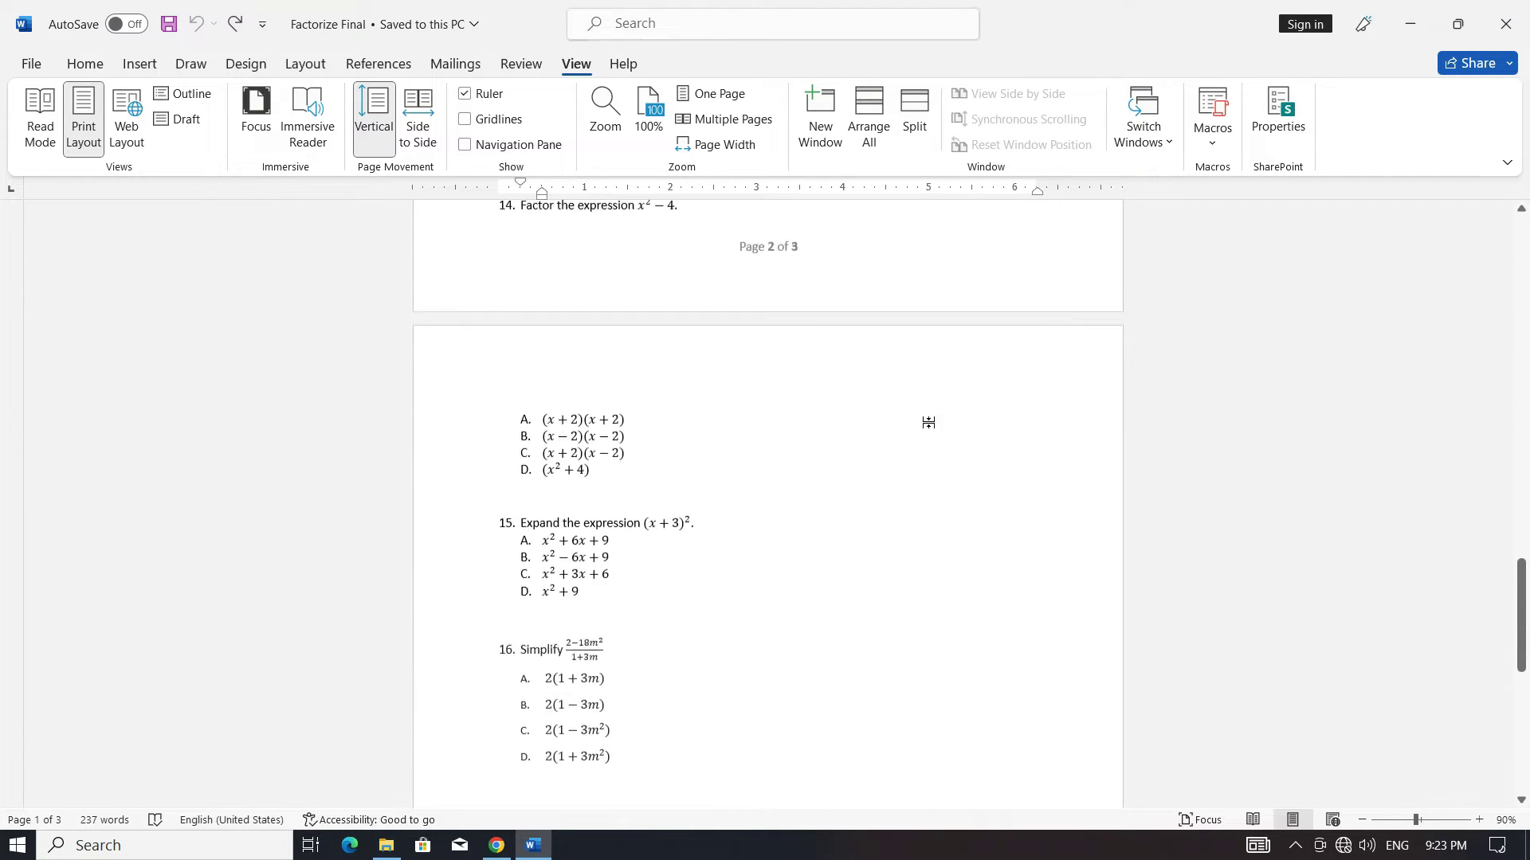
{"action": "scroll", "coordinate": [930, 423], "scroll_direction": "up", "scroll_amount": 10}
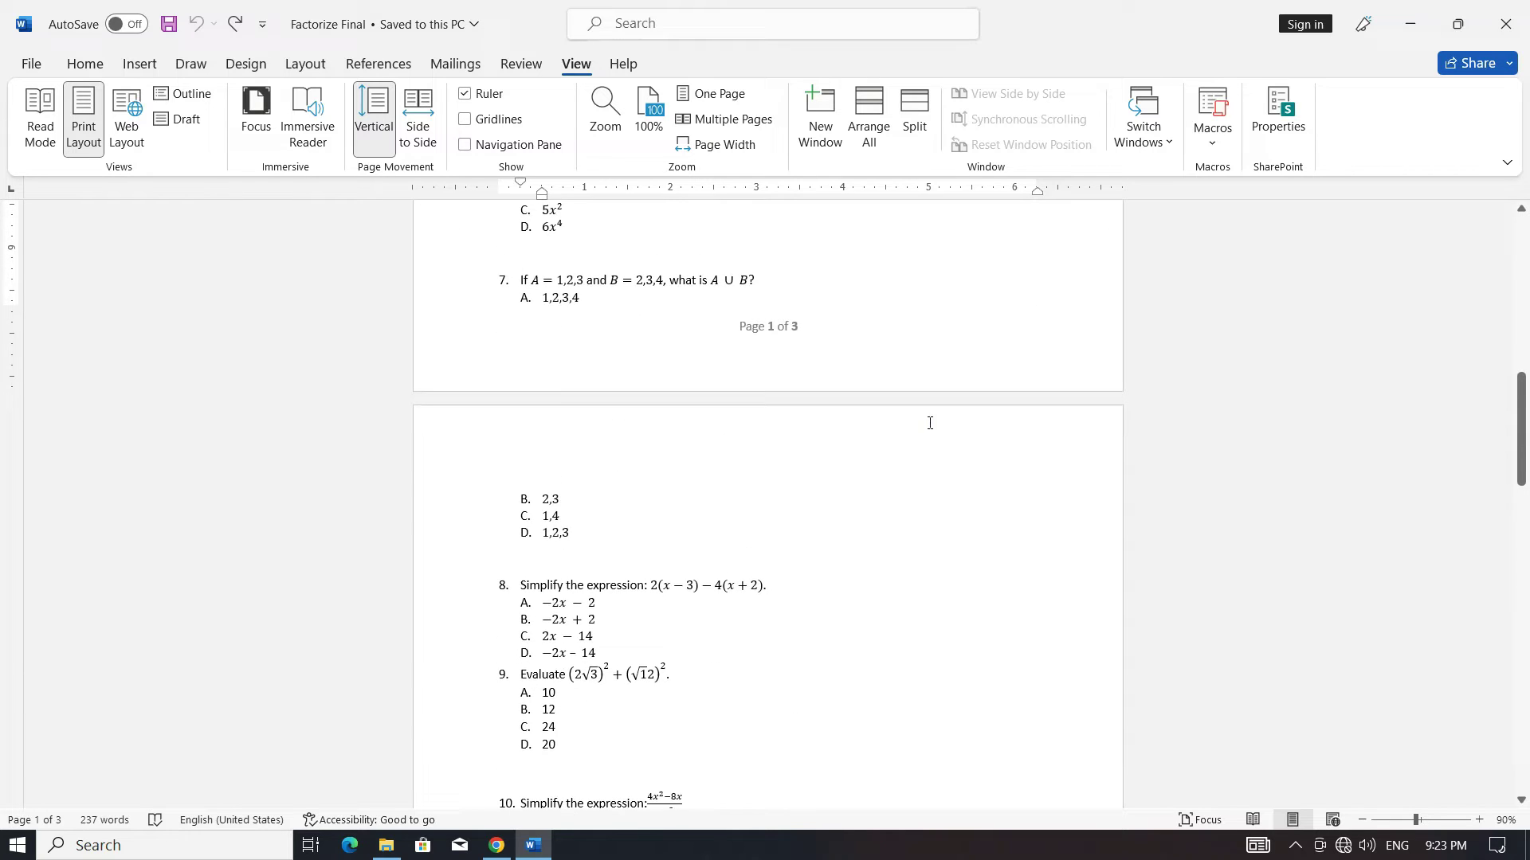
{"action": "scroll", "coordinate": [929, 423], "scroll_direction": "up", "scroll_amount": 4}
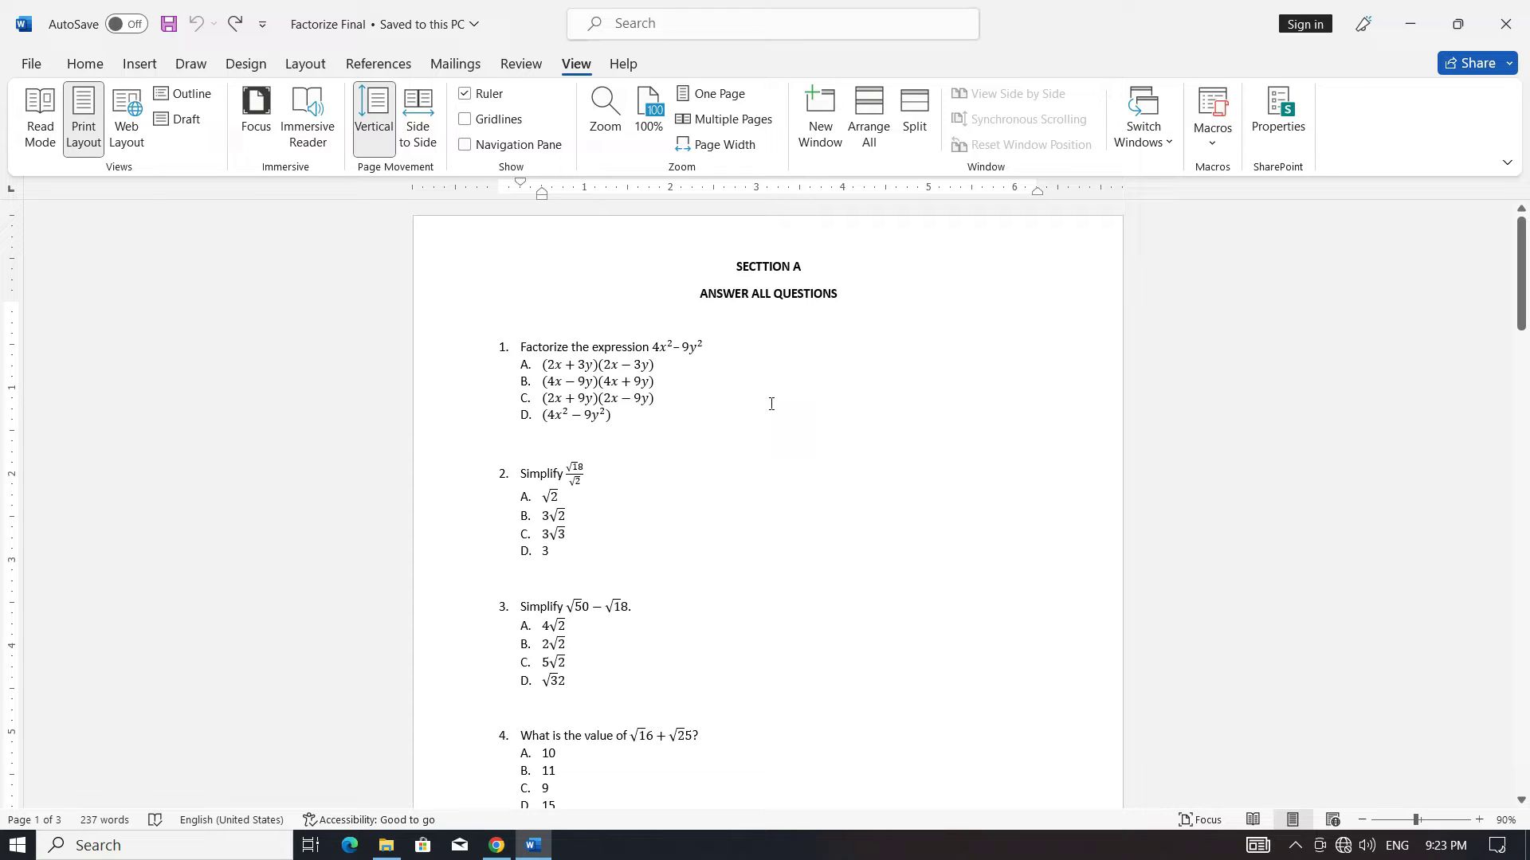
Select the whole quiz and remove the space after every paragraph, shrinking it to two pages
{"action": "key", "text": "ctrl+a"}
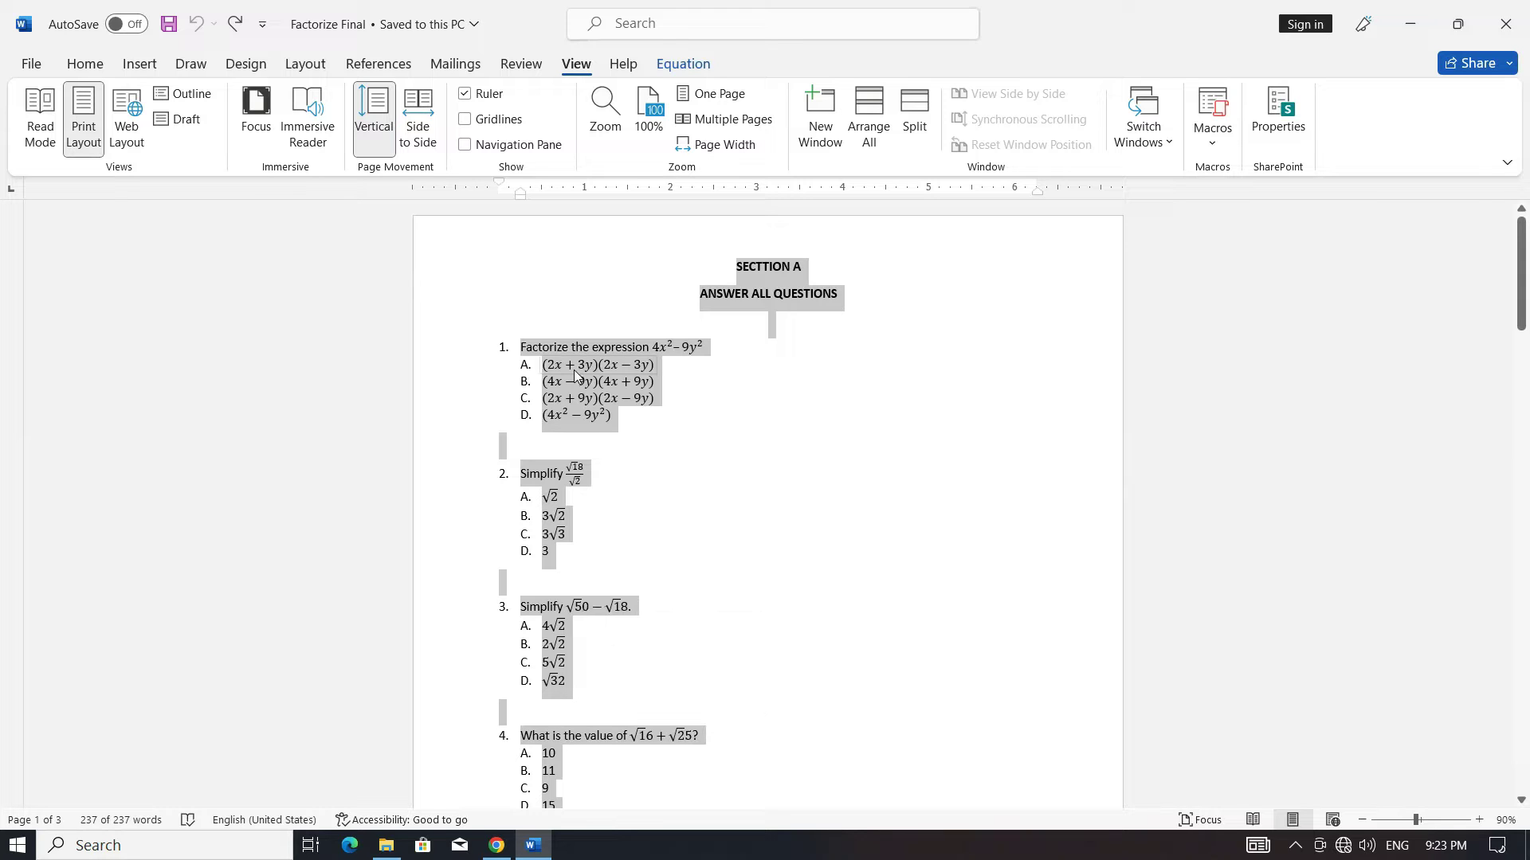
{"action": "left_click", "coordinate": [87, 66]}
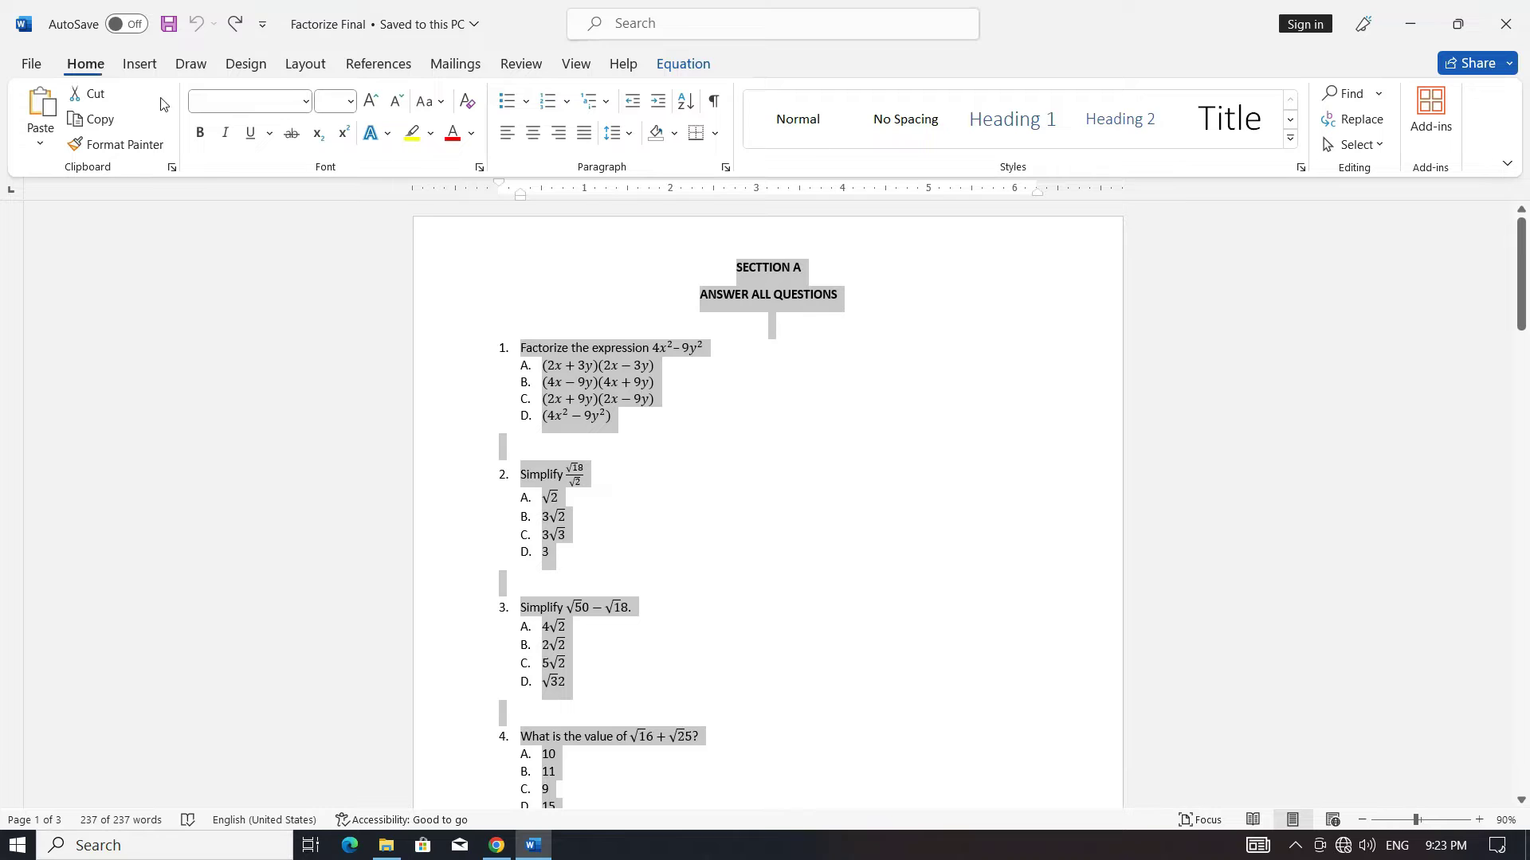
{"action": "left_click", "coordinate": [631, 134]}
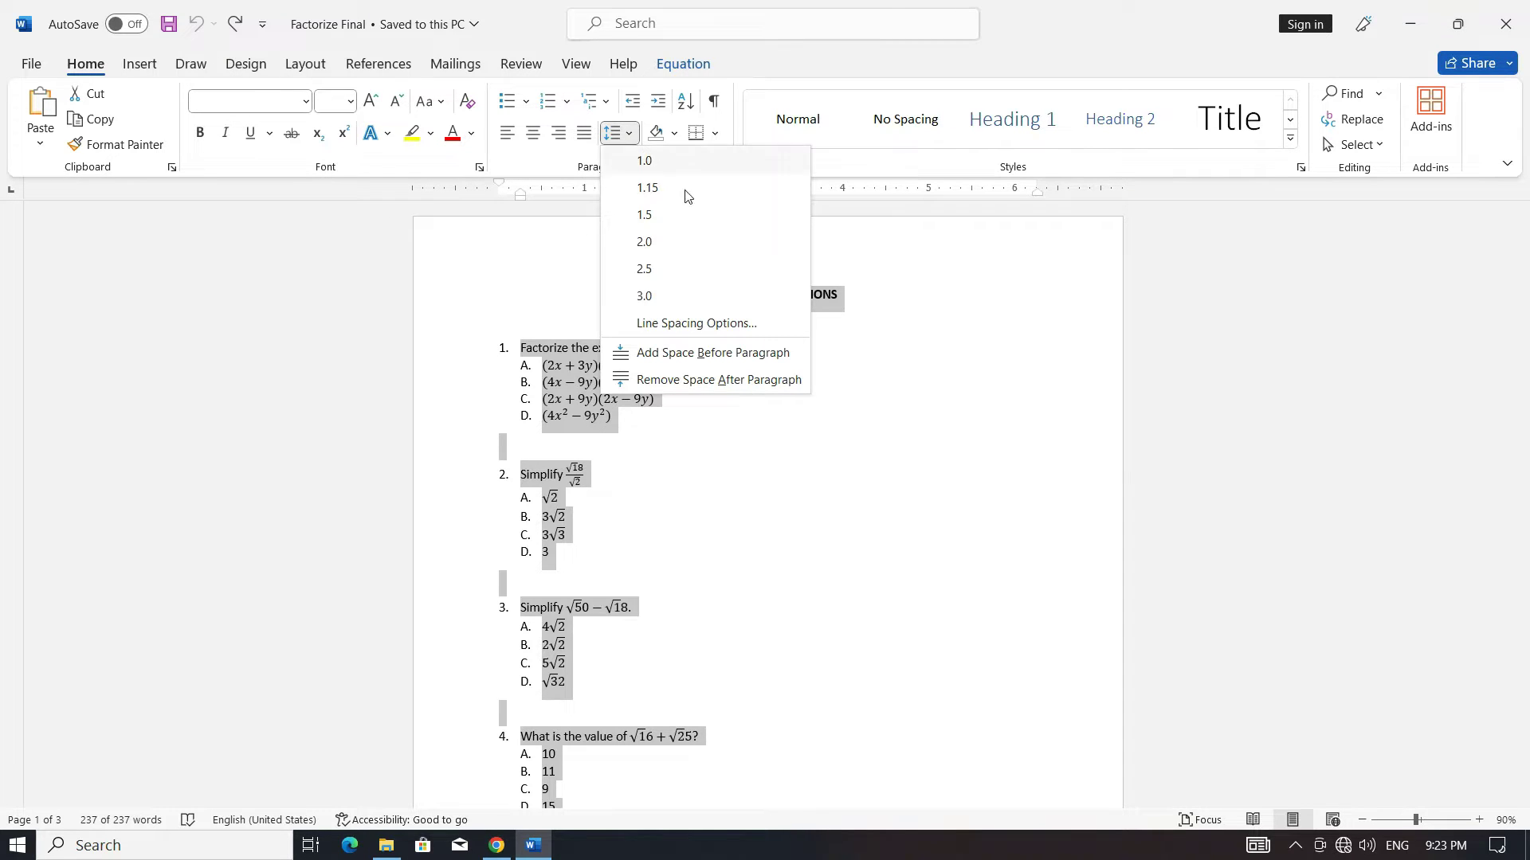
{"action": "left_click", "coordinate": [714, 382]}
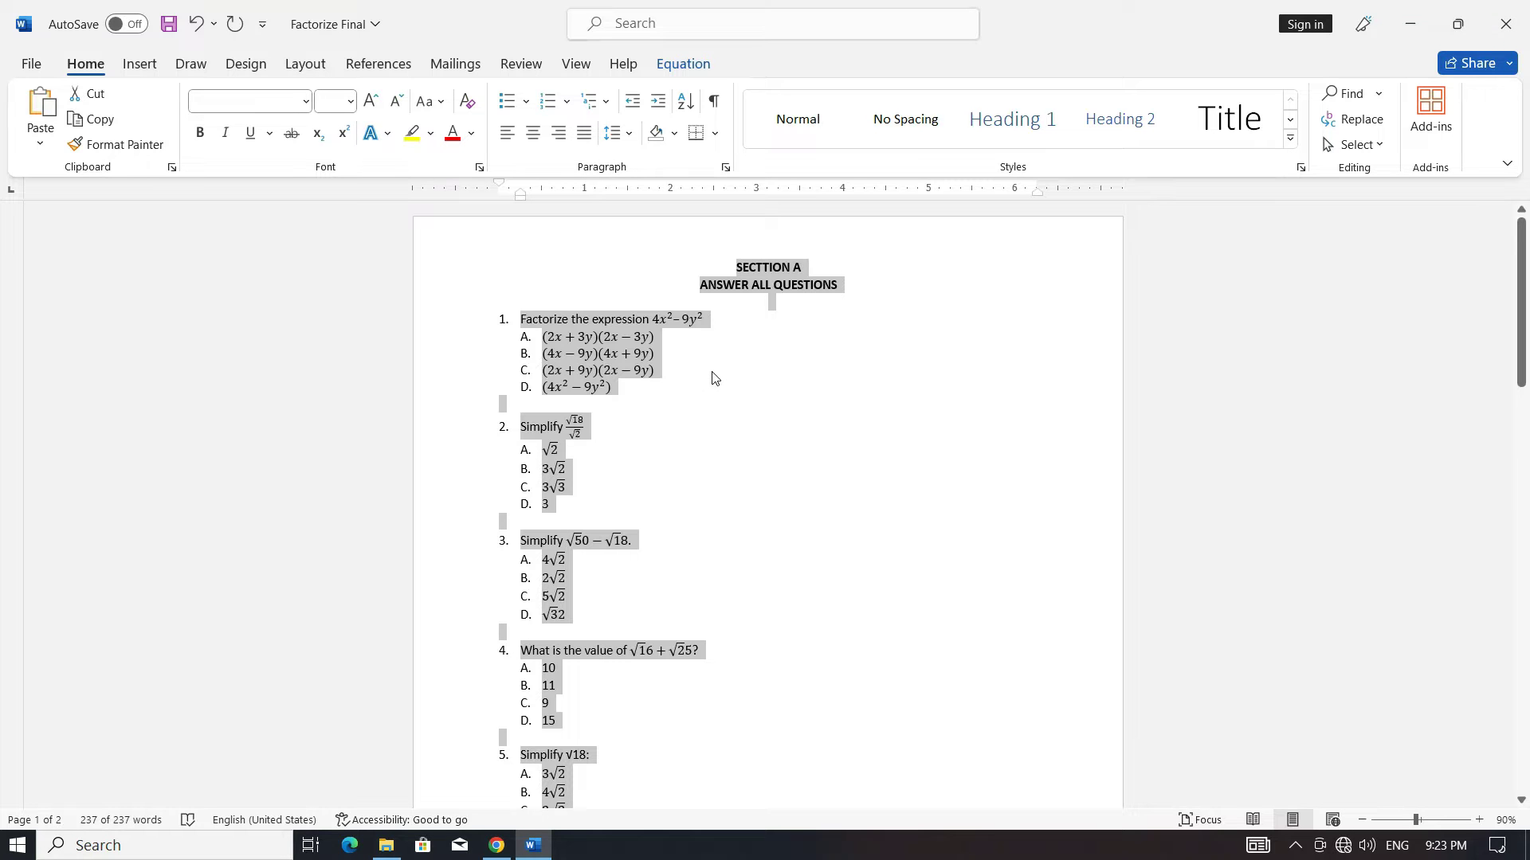
{"action": "scroll", "coordinate": [715, 378], "scroll_direction": "down", "scroll_amount": 10}
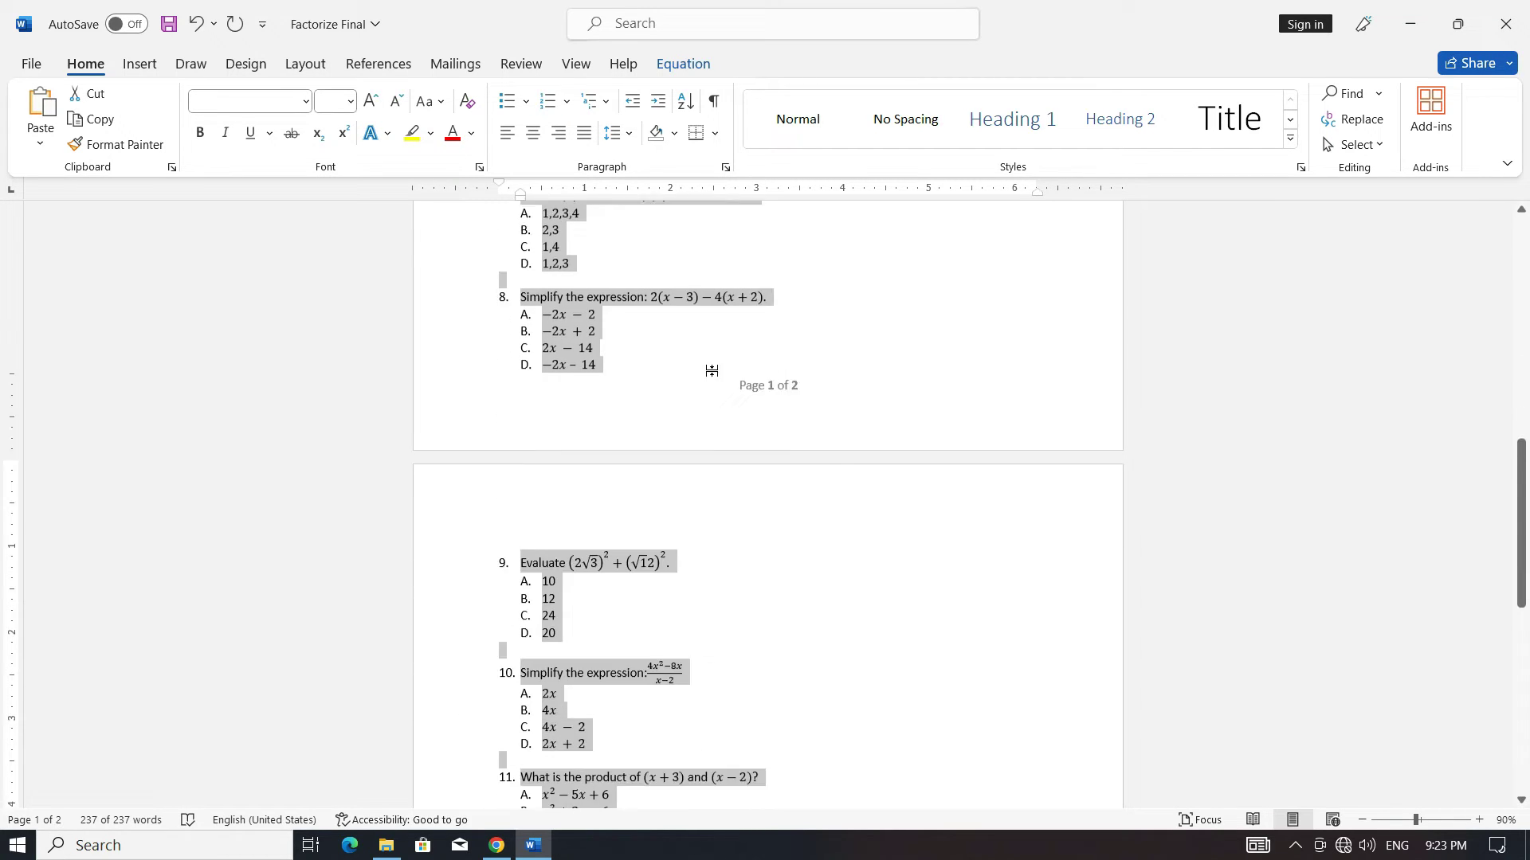
{"action": "scroll", "coordinate": [711, 371], "scroll_direction": "down", "scroll_amount": 10}
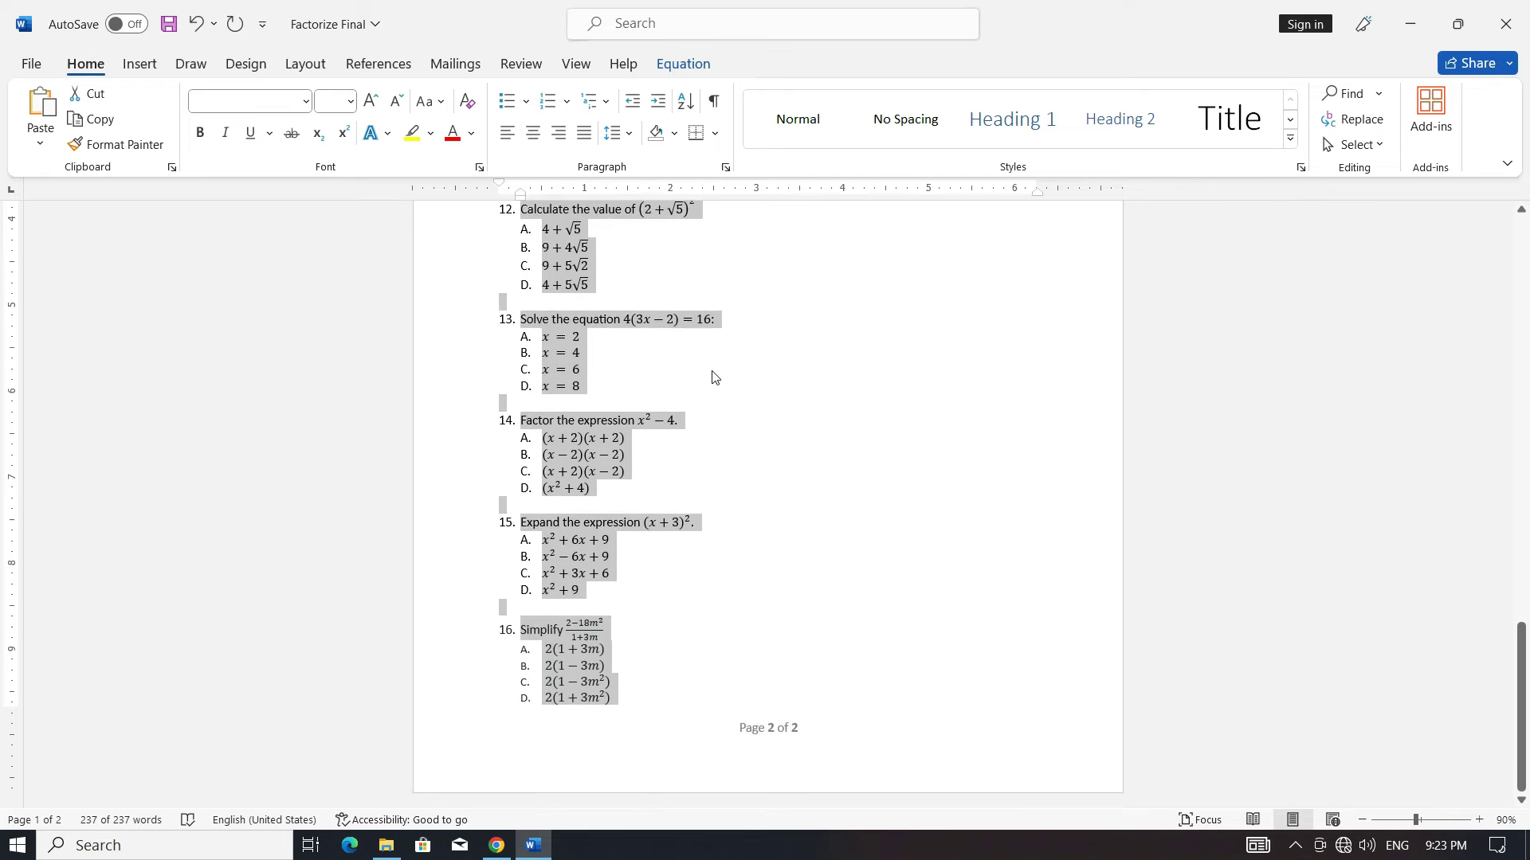
{"action": "scroll", "coordinate": [714, 379], "scroll_direction": "up", "scroll_amount": 1}
{"action": "scroll", "coordinate": [717, 394], "scroll_direction": "down", "scroll_amount": 2}
{"action": "scroll", "coordinate": [796, 510], "scroll_direction": "up", "scroll_amount": 8}
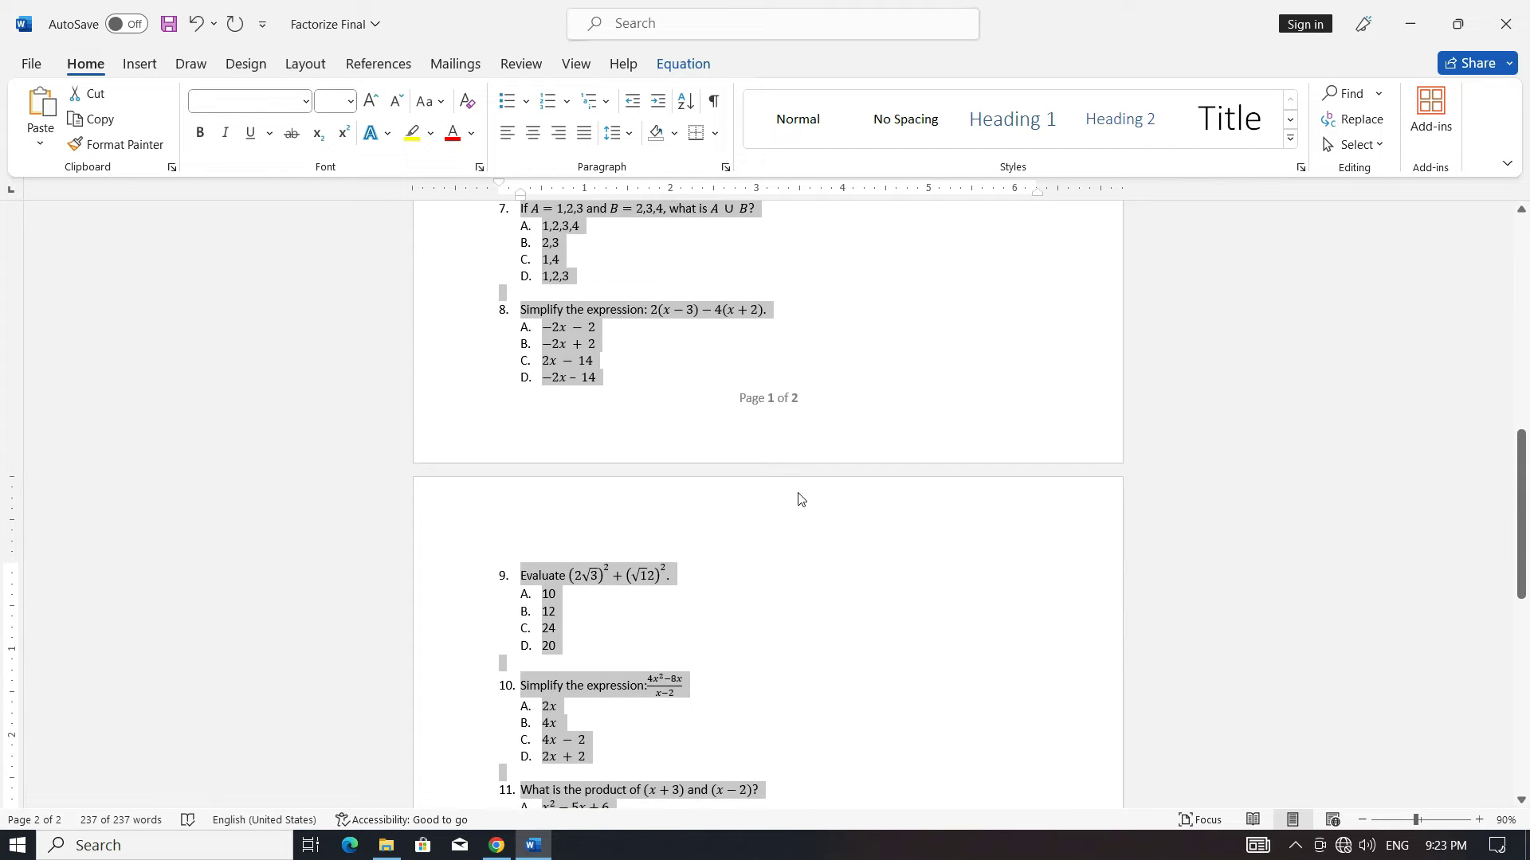
{"action": "scroll", "coordinate": [800, 500], "scroll_direction": "up", "scroll_amount": 10}
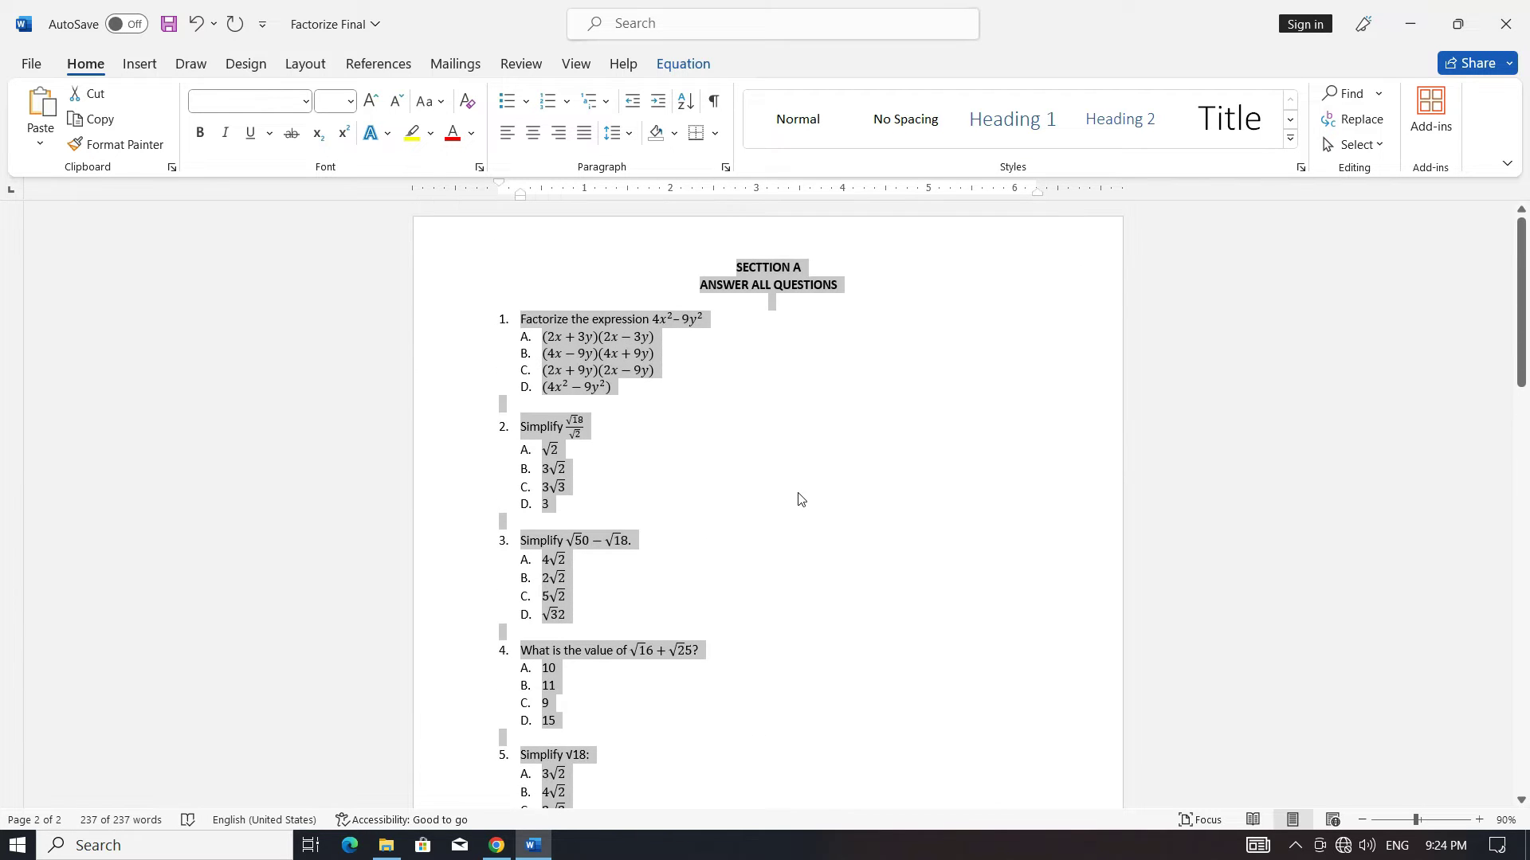
Apply the Narrow 0.5" margin preset to every side of the quiz
{"action": "left_click", "coordinate": [790, 452]}
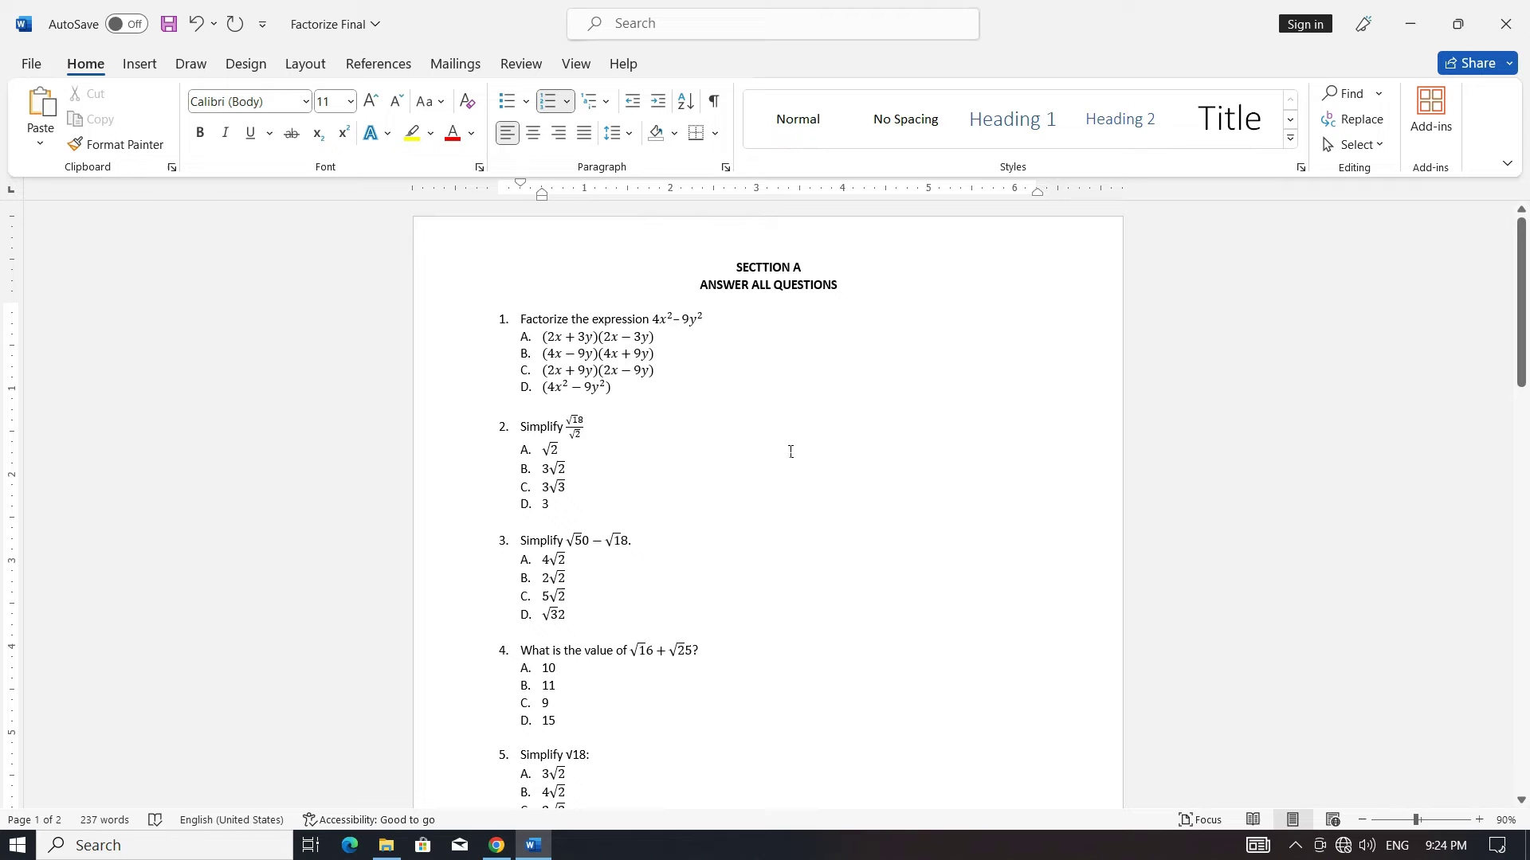
{"action": "left_click", "coordinate": [309, 73]}
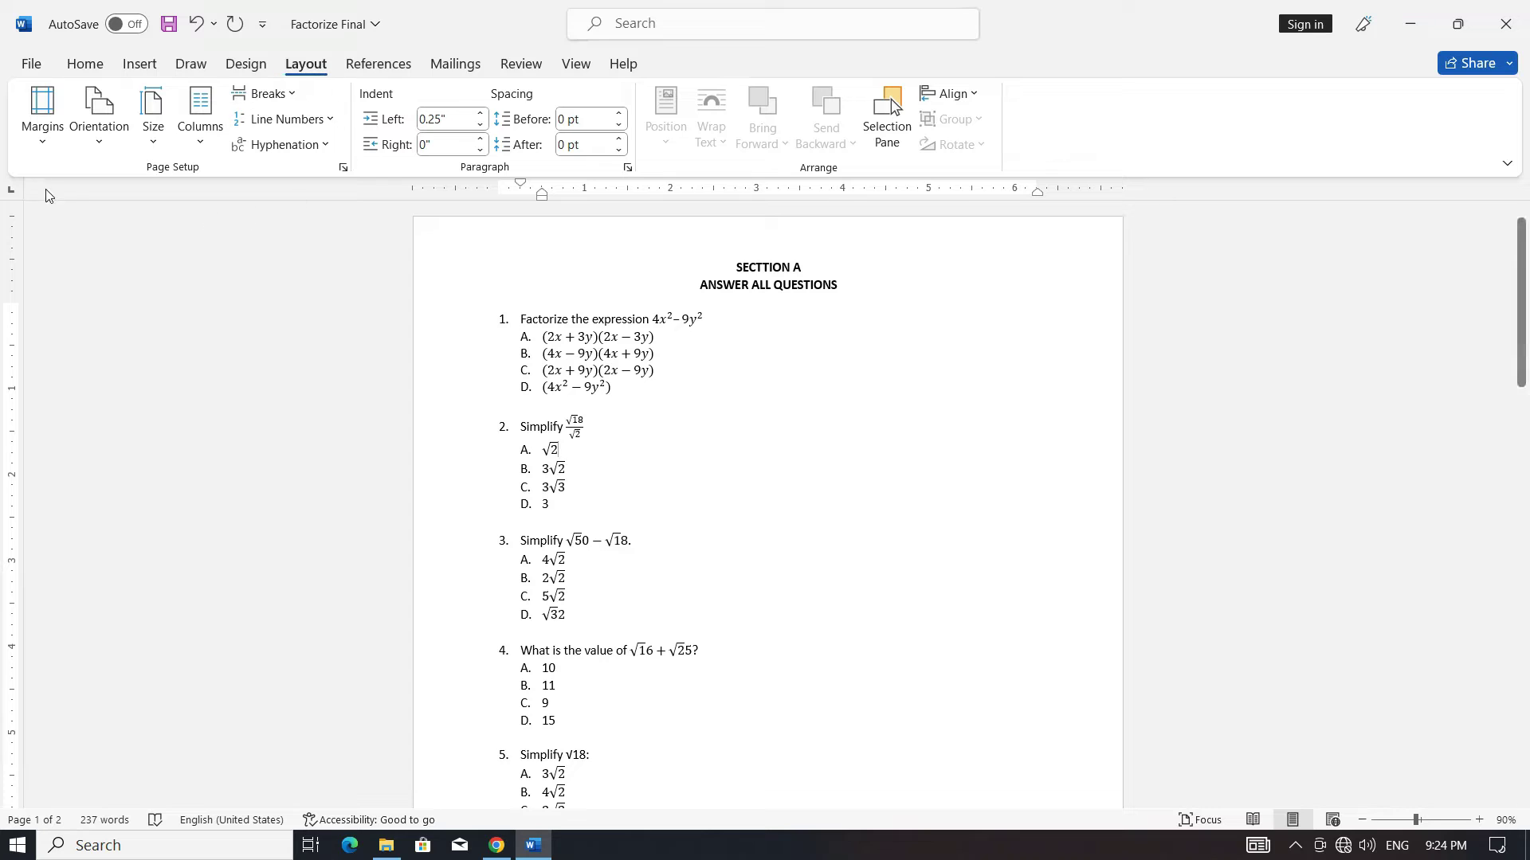
{"action": "left_click", "coordinate": [37, 147]}
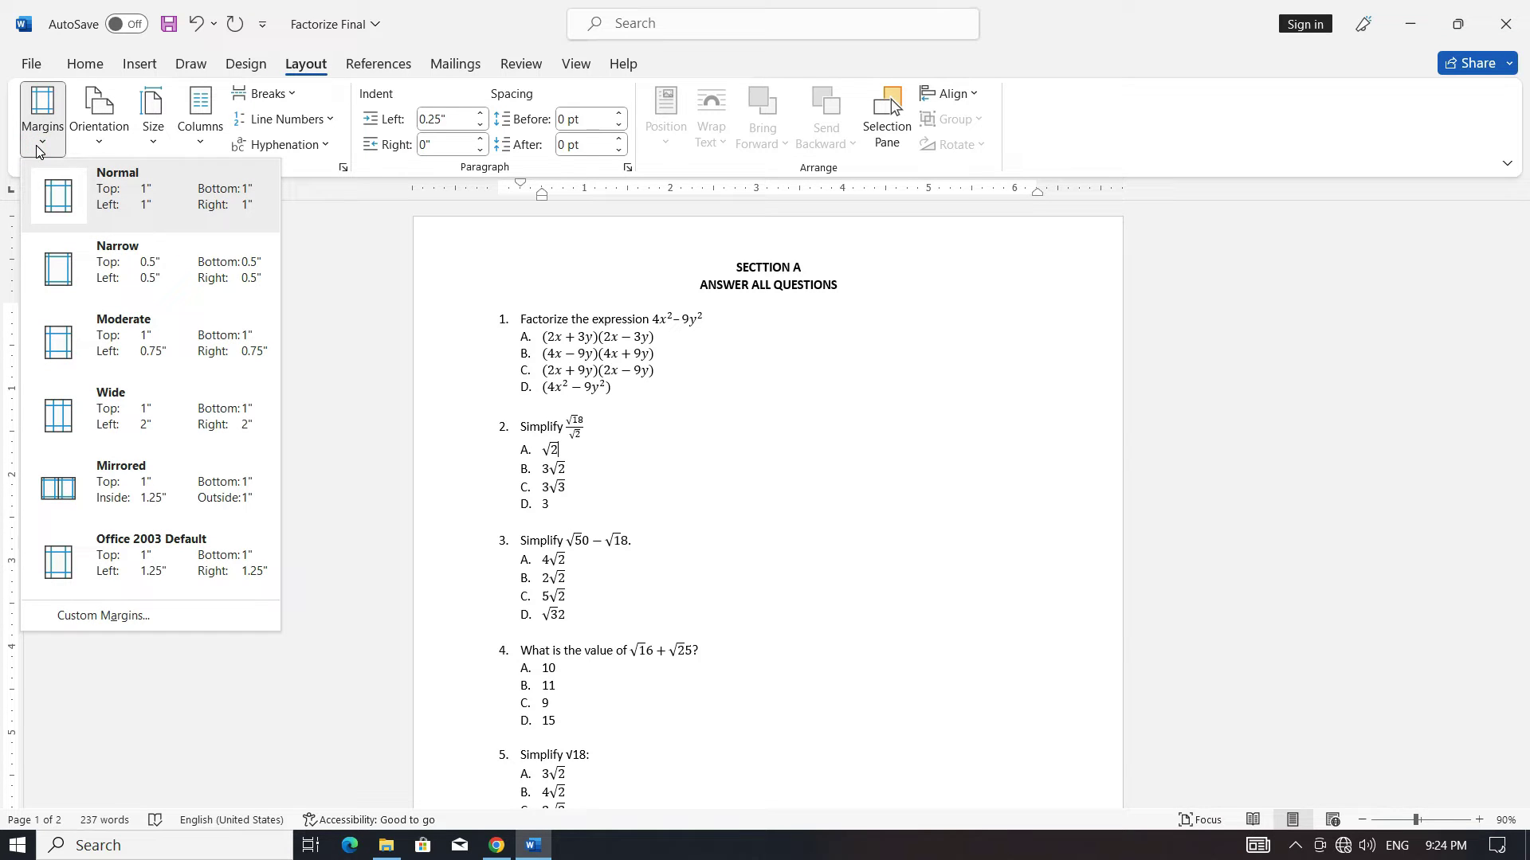
{"action": "left_click", "coordinate": [133, 275]}
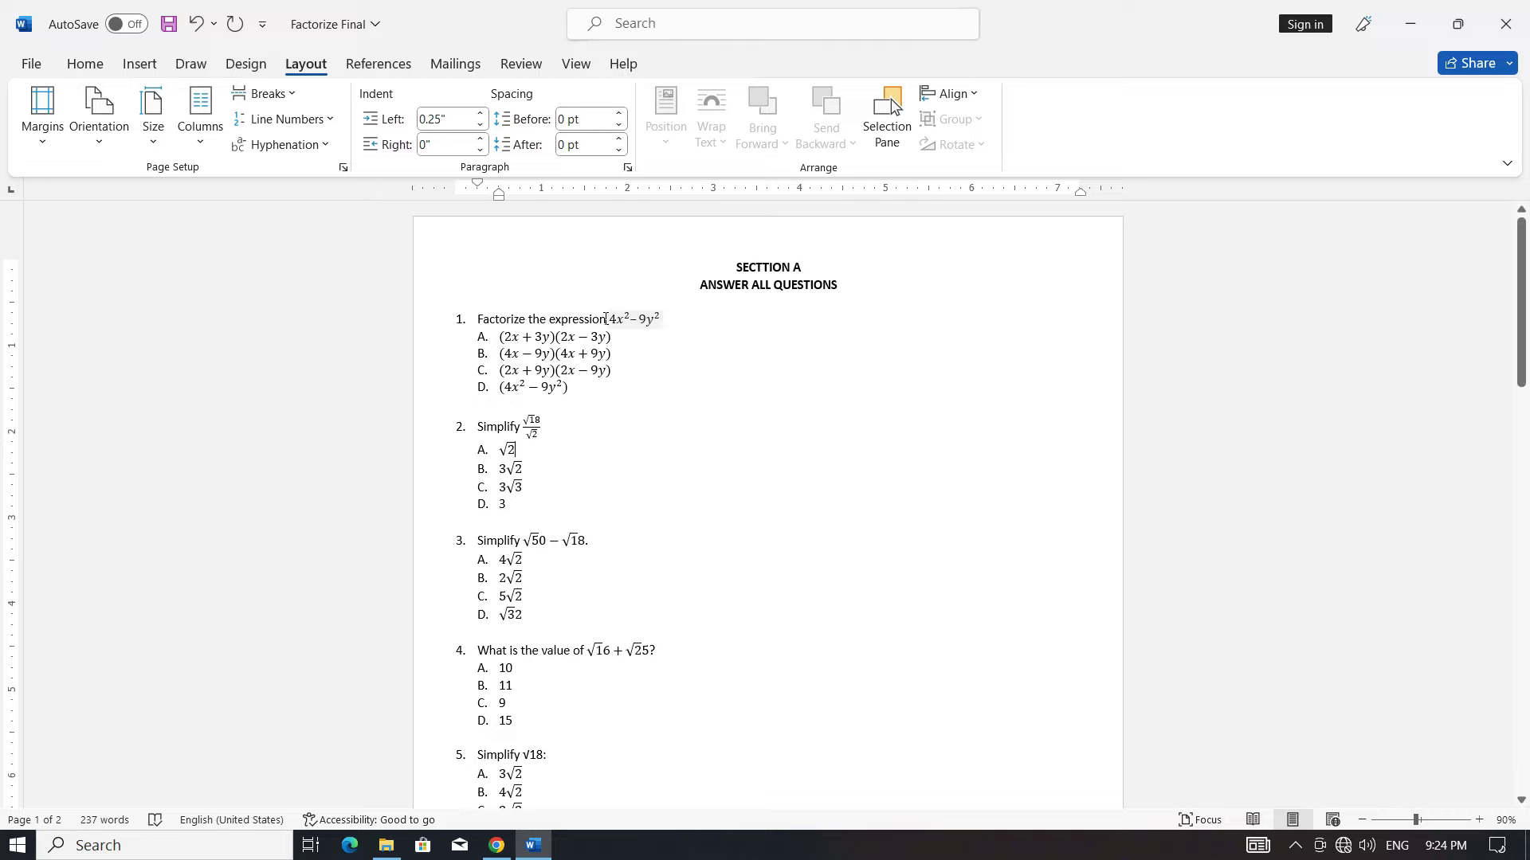
{"action": "left_click", "coordinate": [421, 322]}
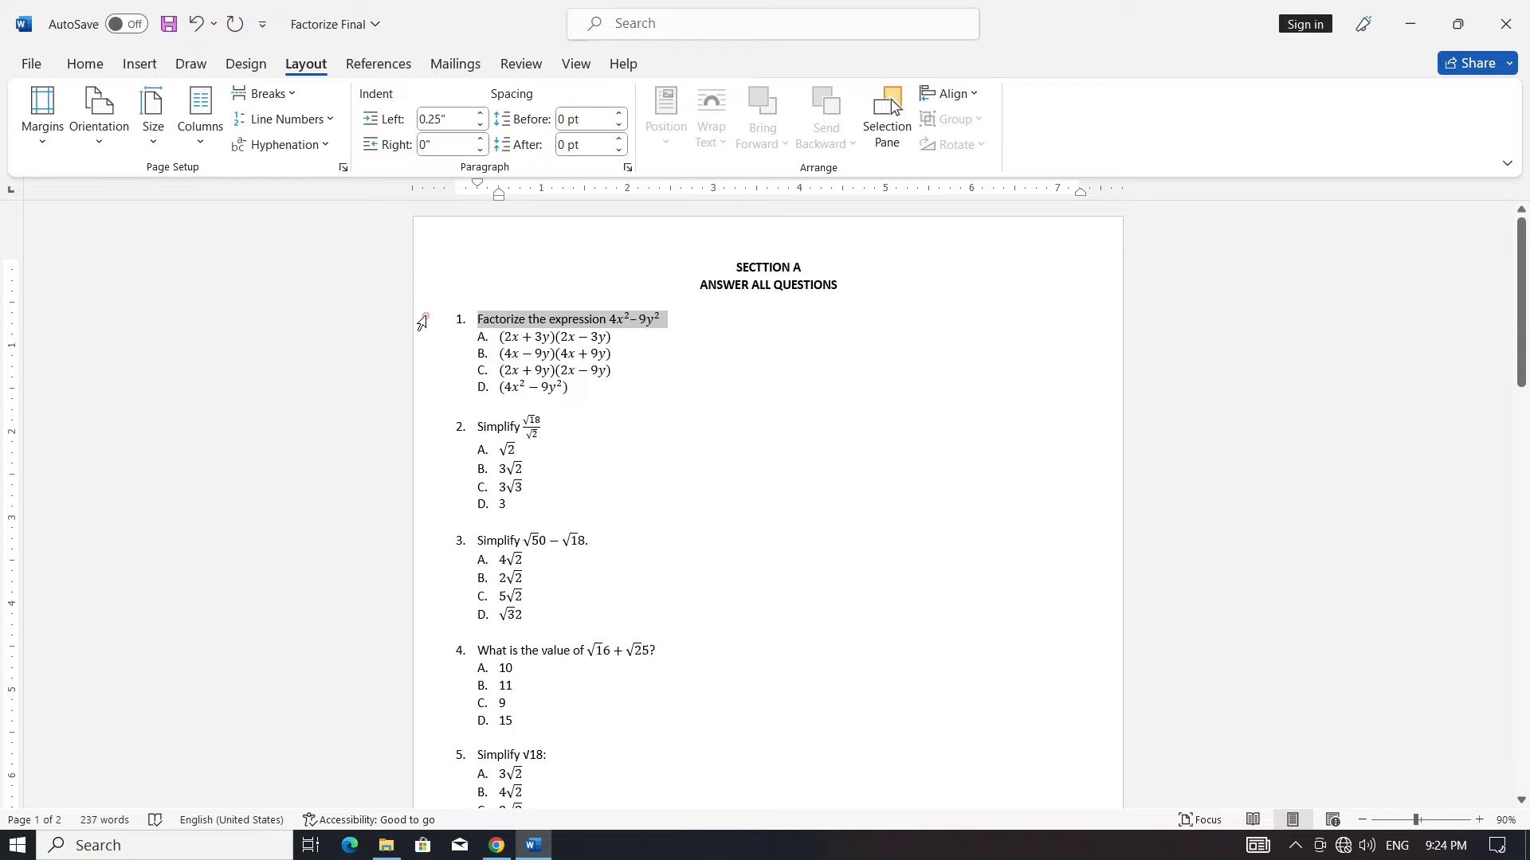
{"action": "left_click", "coordinate": [769, 381]}
{"action": "scroll", "coordinate": [772, 381], "scroll_direction": "down", "scroll_amount": 3}
{"action": "scroll", "coordinate": [772, 381], "scroll_direction": "down", "scroll_amount": 13}
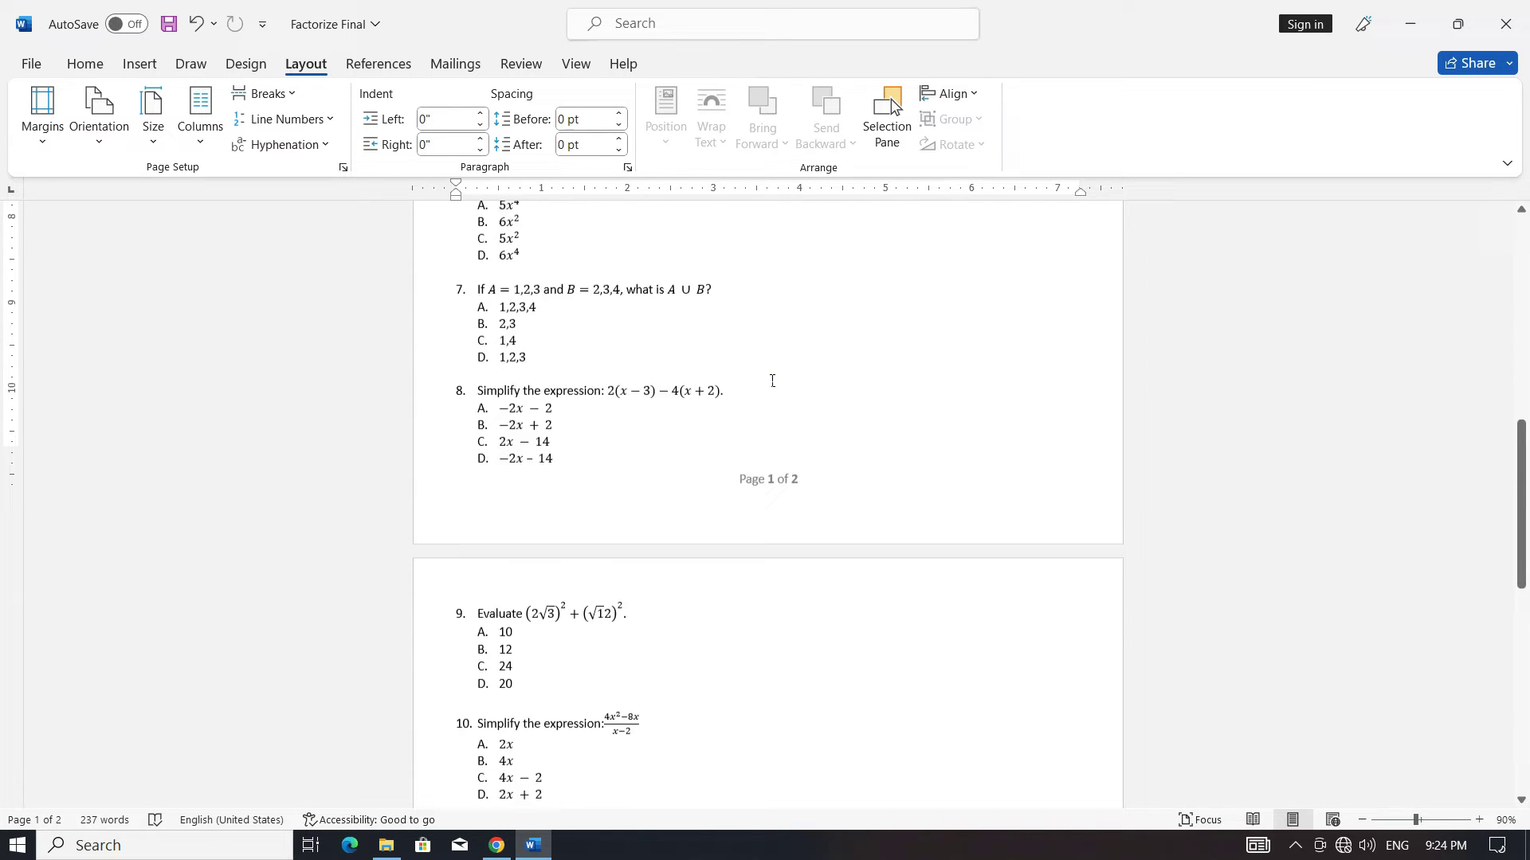
{"action": "scroll", "coordinate": [772, 379], "scroll_direction": "up", "scroll_amount": 18}
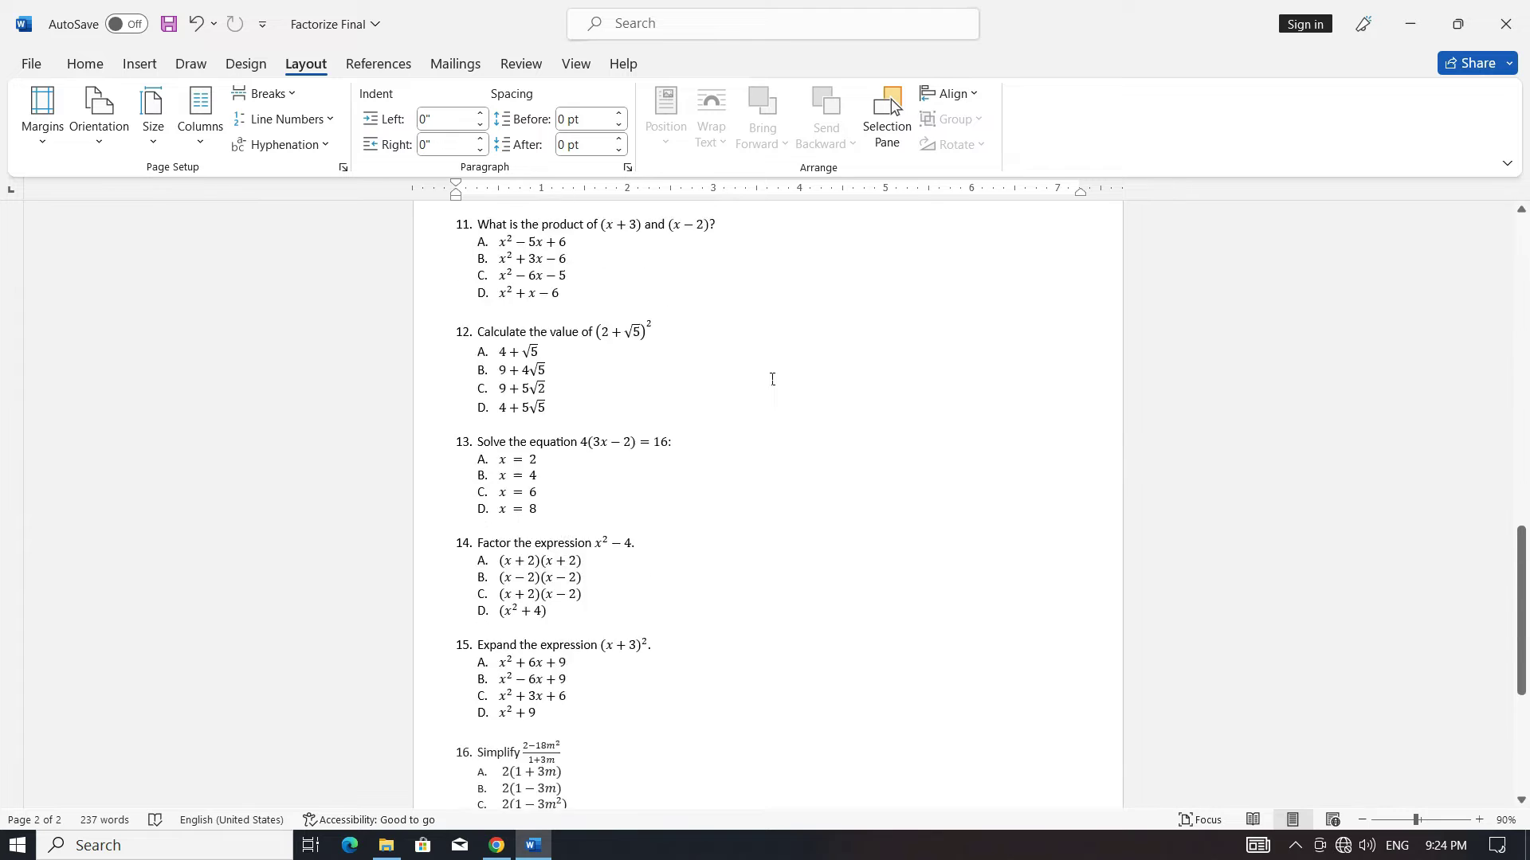
{"action": "scroll", "coordinate": [772, 378], "scroll_direction": "up", "scroll_amount": 2}
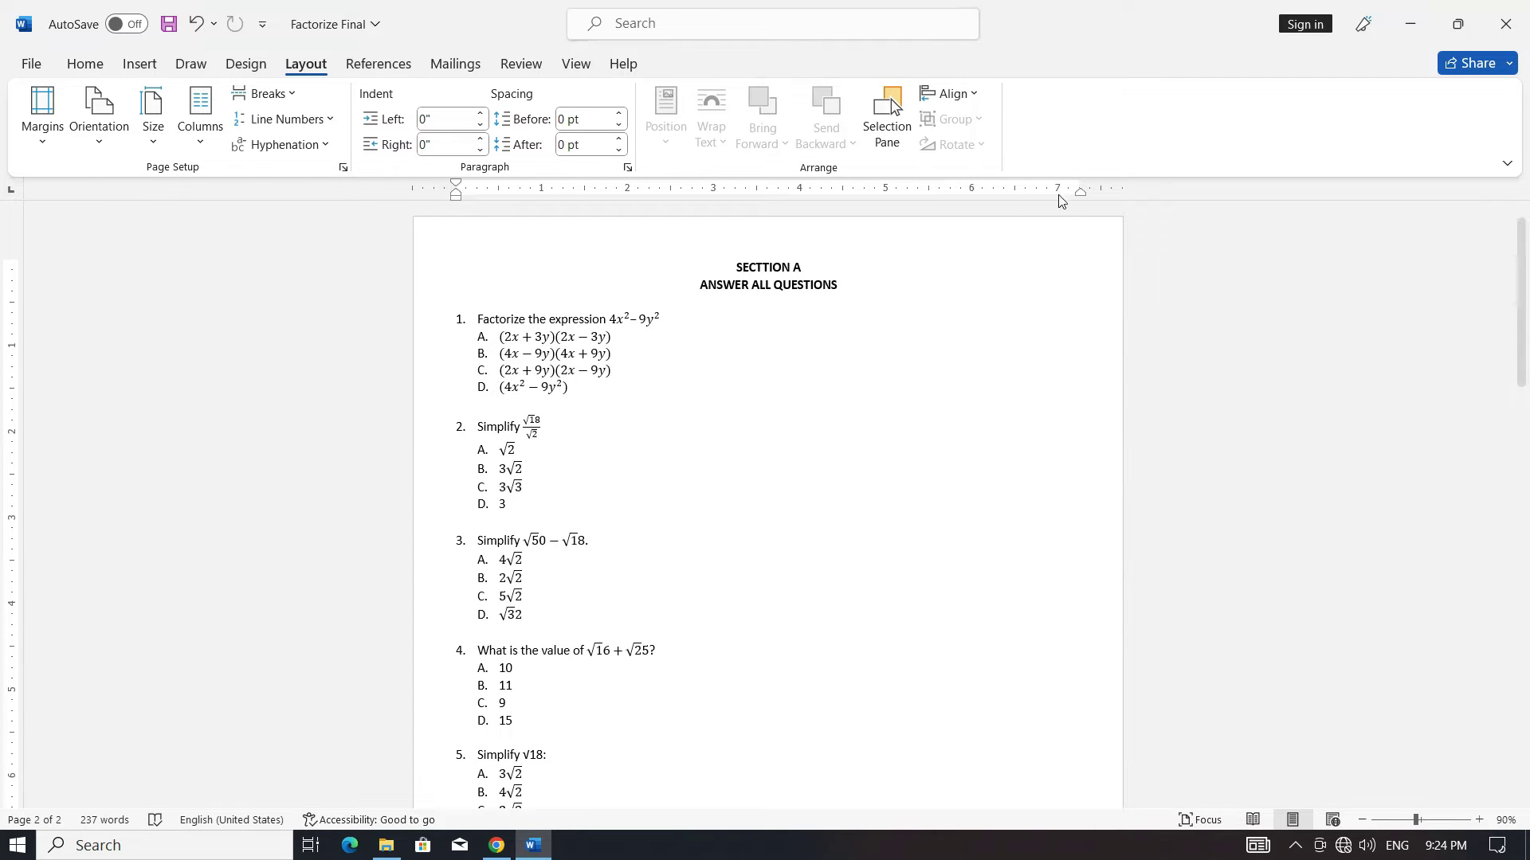
Select questions 1 through 16, leaving the SECTION A heading unselected
{"action": "left_click_drag", "start_coordinate": [425, 323], "coordinate": [540, 667]}
{"action": "scroll", "coordinate": [427, 393], "scroll_direction": "down", "scroll_amount": 6}
{"action": "scroll", "coordinate": [427, 403], "scroll_direction": "down", "scroll_amount": 10}
{"action": "left_click_drag", "start_coordinate": [696, 410], "coordinate": [697, 410]}
{"action": "scroll", "coordinate": [698, 408], "scroll_direction": "up", "scroll_amount": 15}
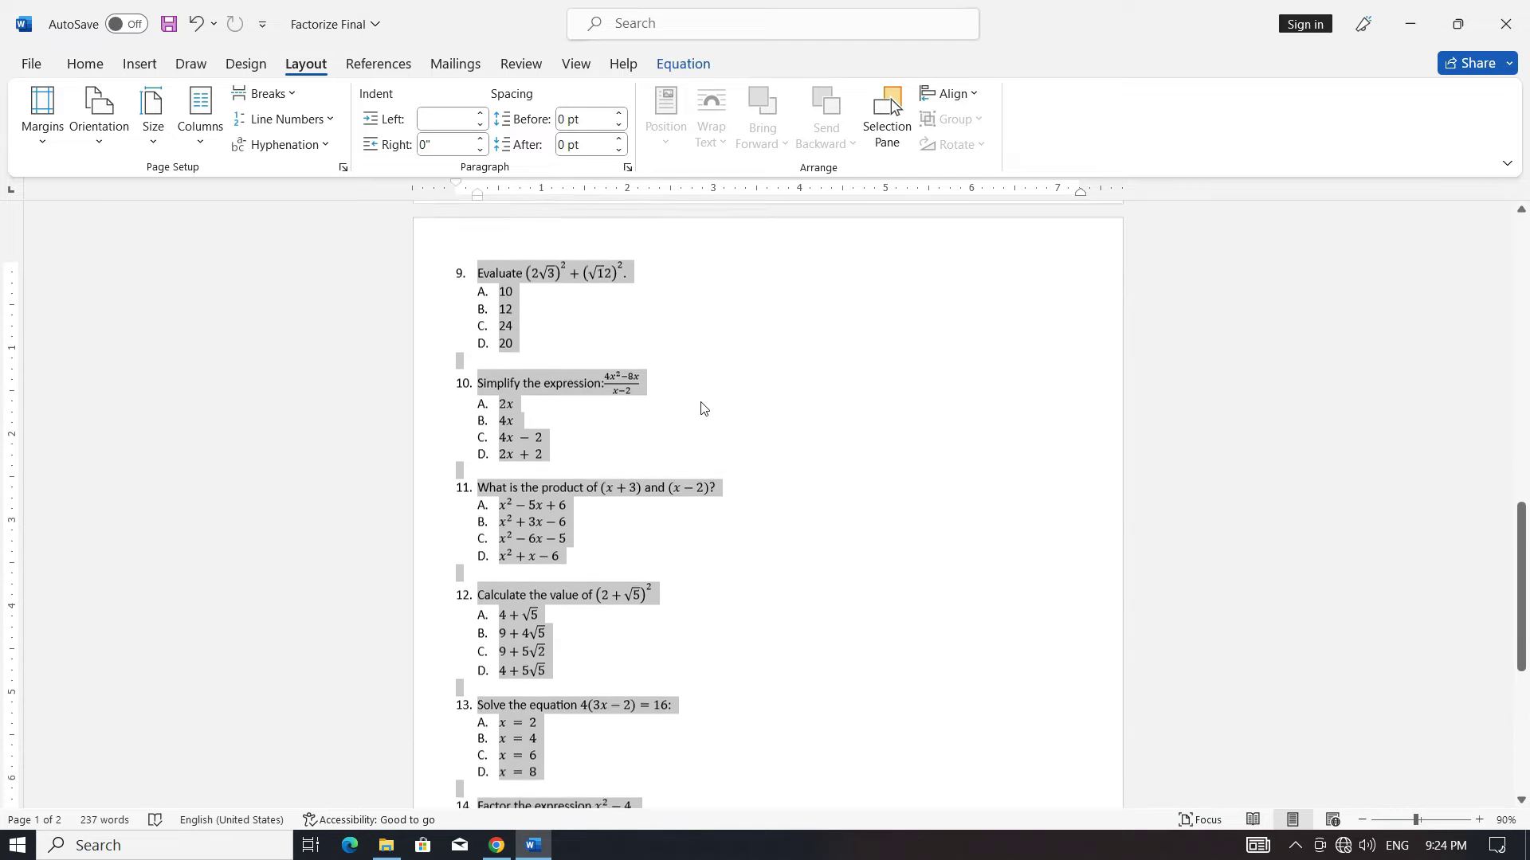
{"action": "scroll", "coordinate": [701, 408], "scroll_direction": "up", "scroll_amount": 3}
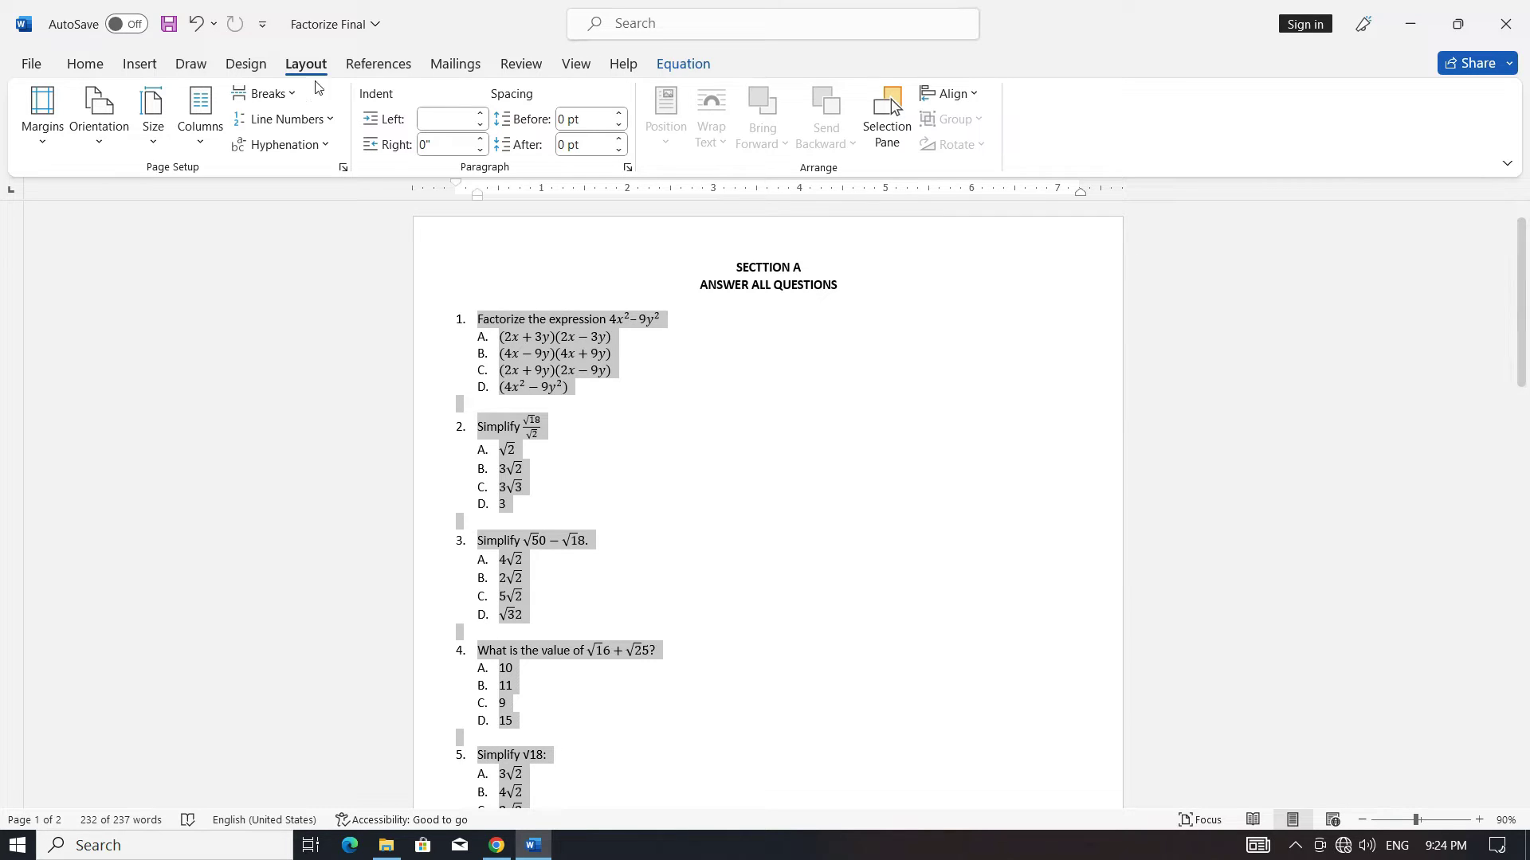
Split the selected questions into Two columns, putting 1–8 beside 9–16 on one page
{"action": "left_click", "coordinate": [199, 141]}
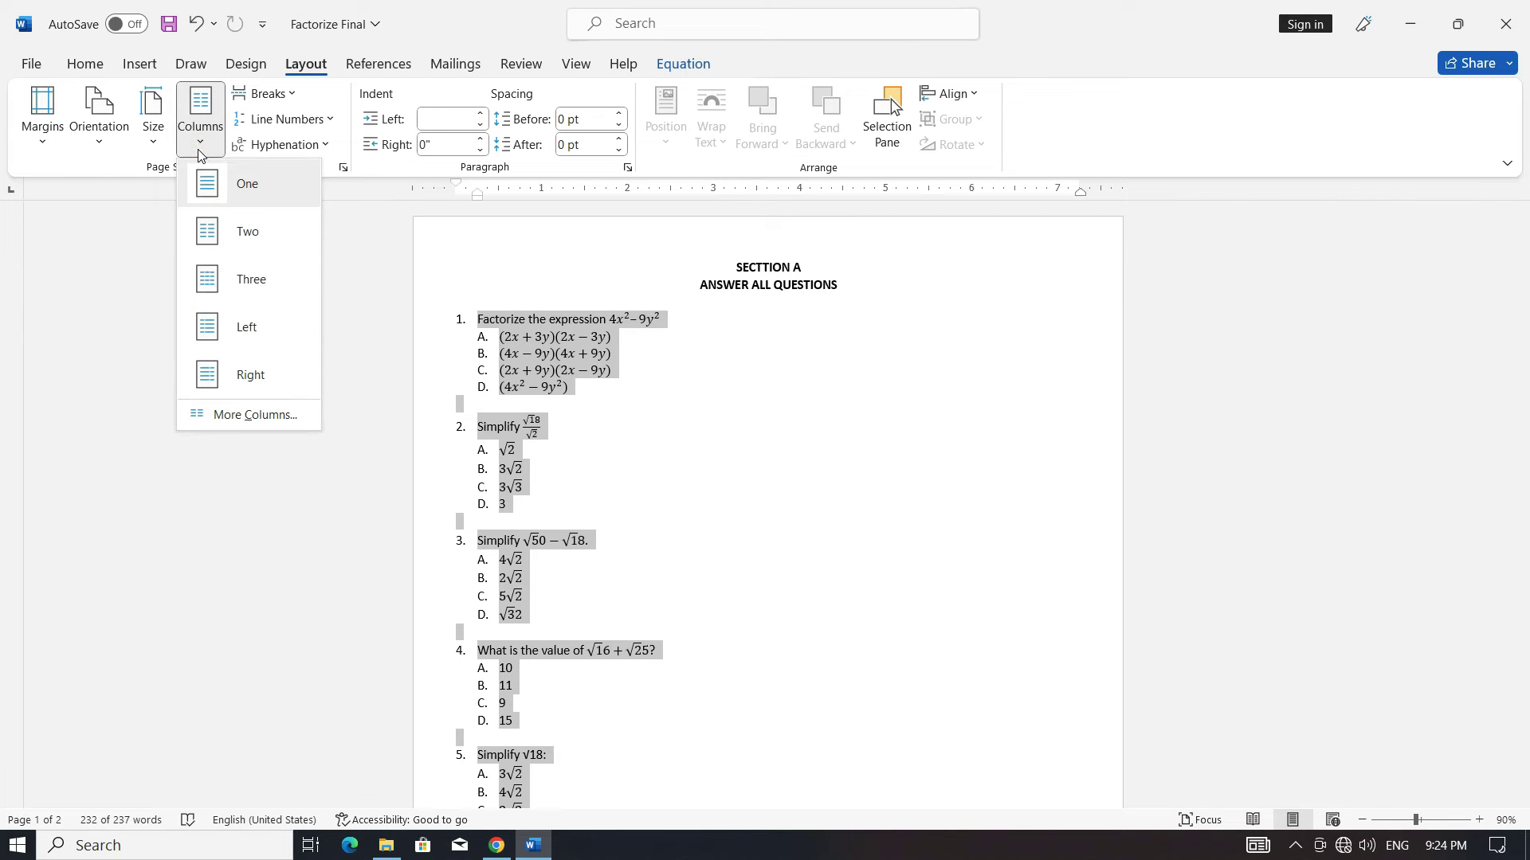
{"action": "left_click", "coordinate": [246, 235]}
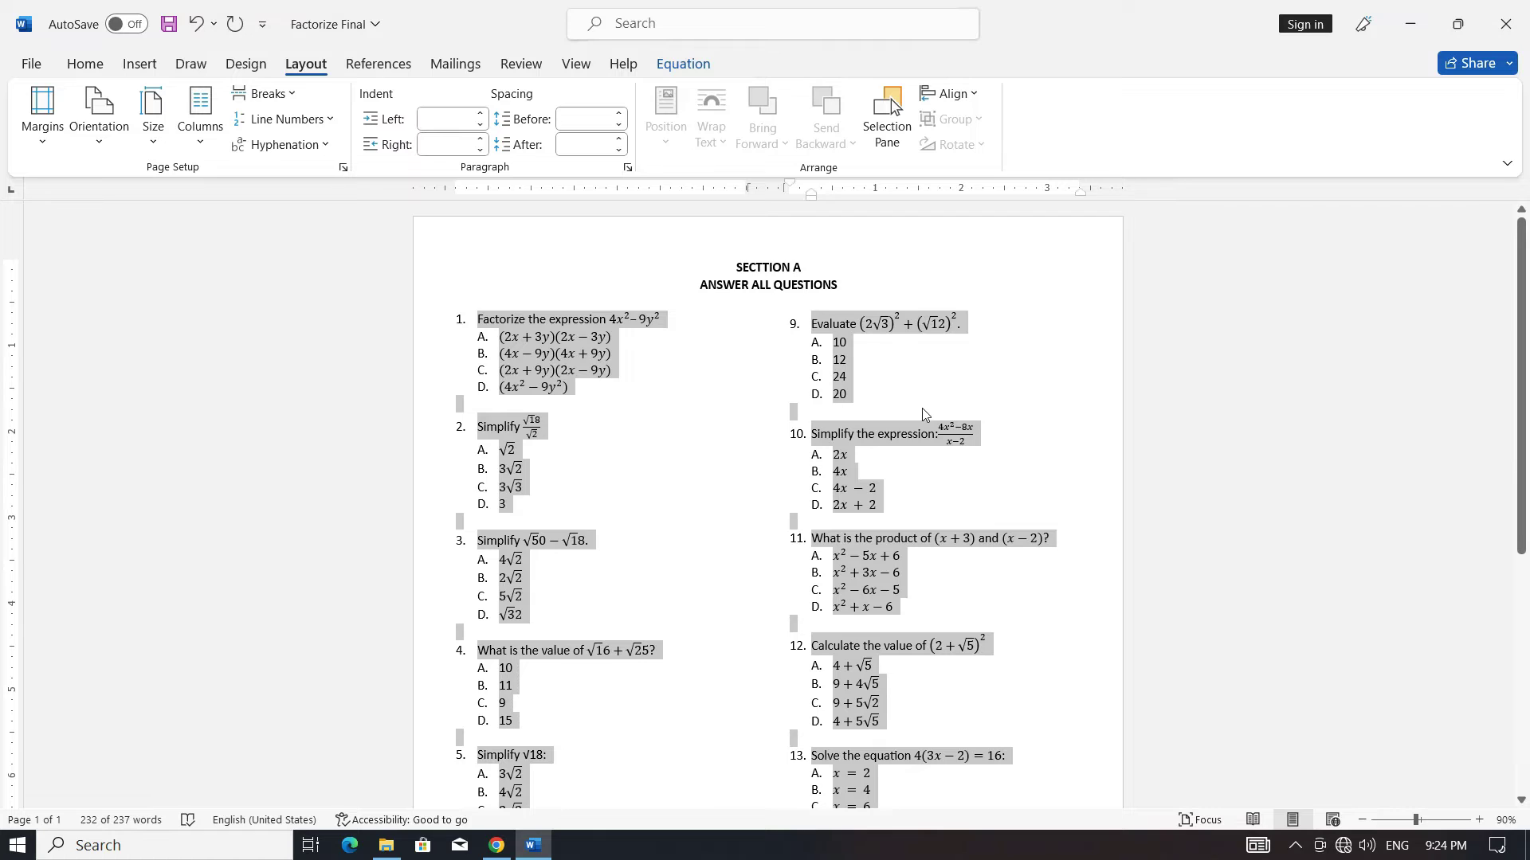
{"action": "scroll", "coordinate": [923, 412], "scroll_direction": "down", "scroll_amount": 8}
{"action": "scroll", "coordinate": [923, 413], "scroll_direction": "down", "scroll_amount": 1}
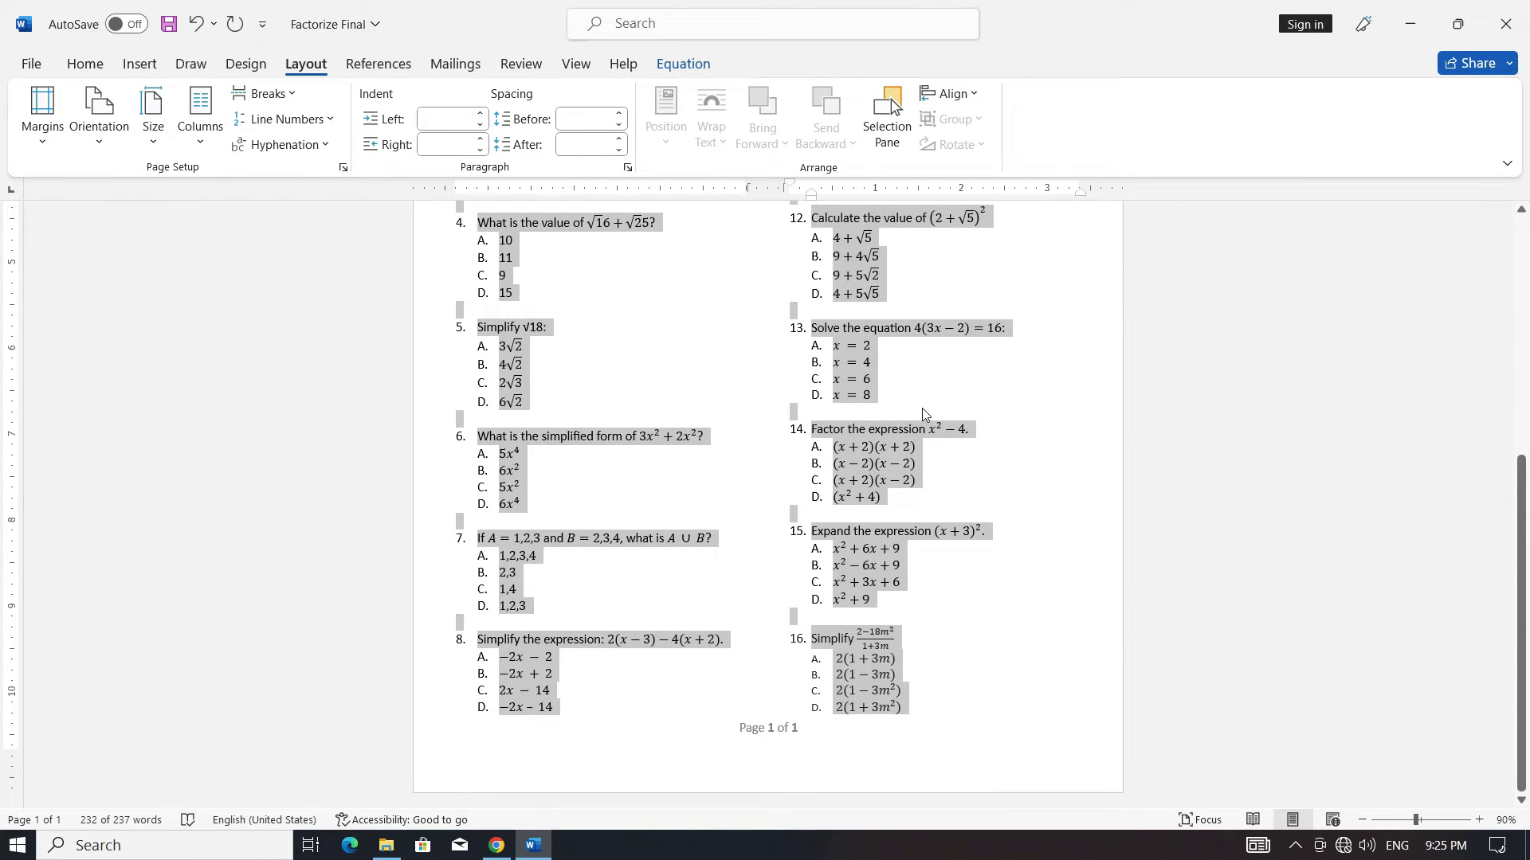
{"action": "scroll", "coordinate": [922, 413], "scroll_direction": "up", "scroll_amount": 9}
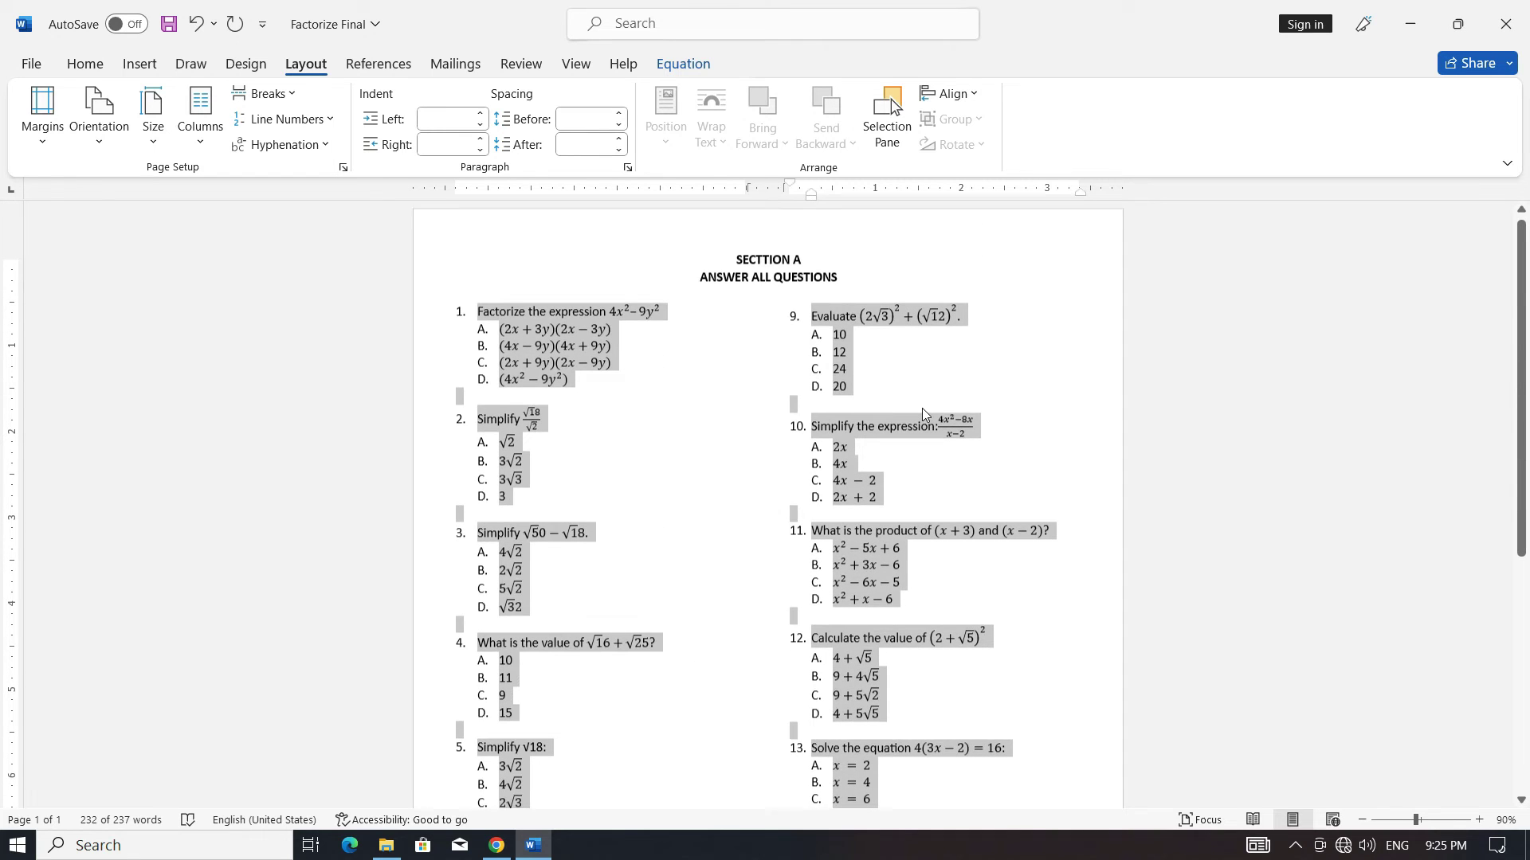
{"action": "scroll", "coordinate": [923, 413], "scroll_direction": "down", "scroll_amount": 8}
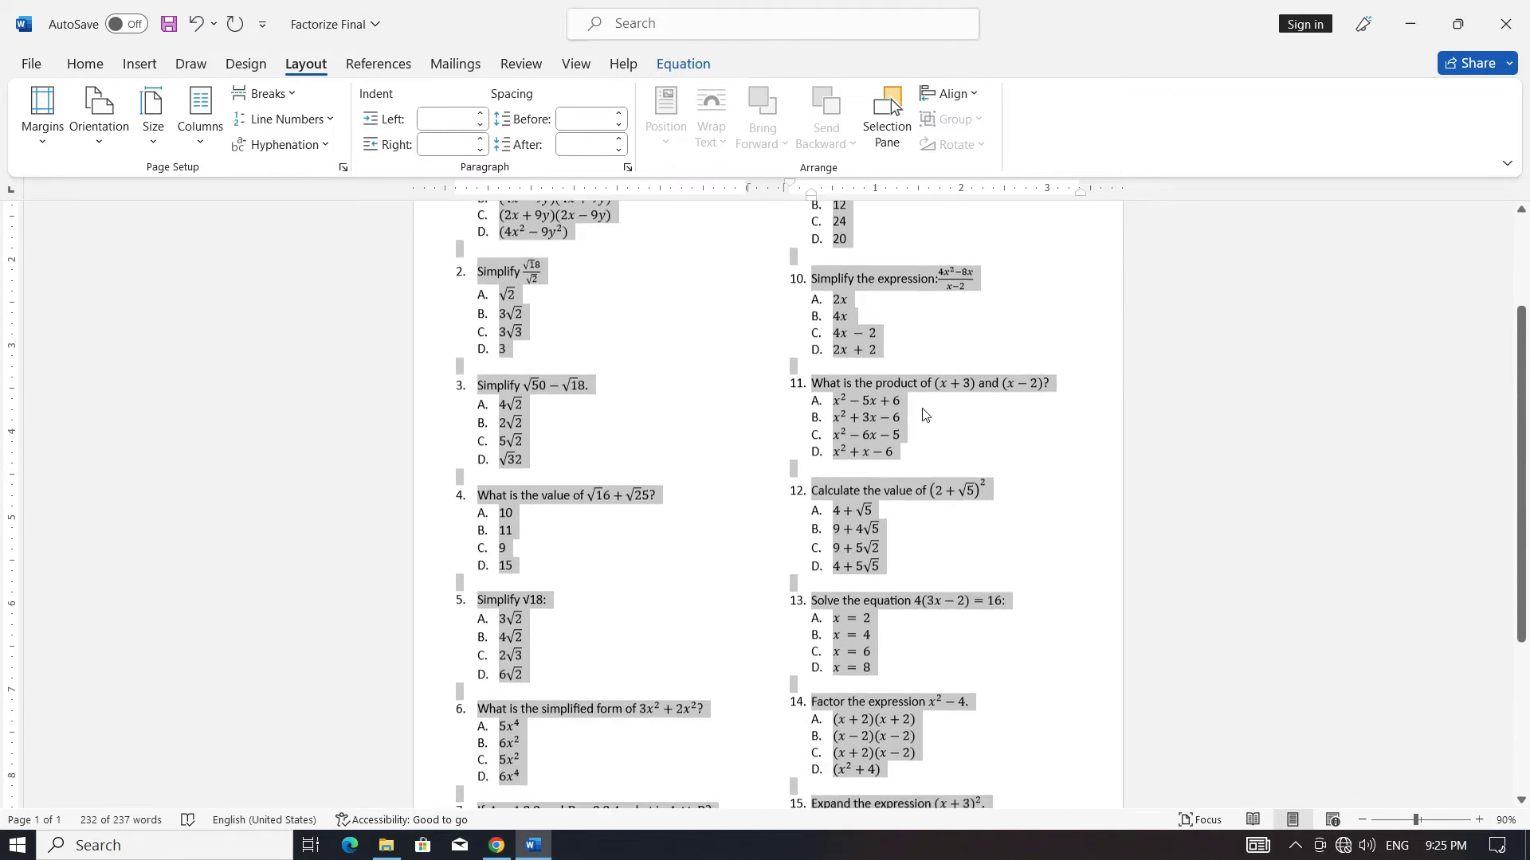
{"action": "scroll", "coordinate": [923, 413], "scroll_direction": "down", "scroll_amount": 1}
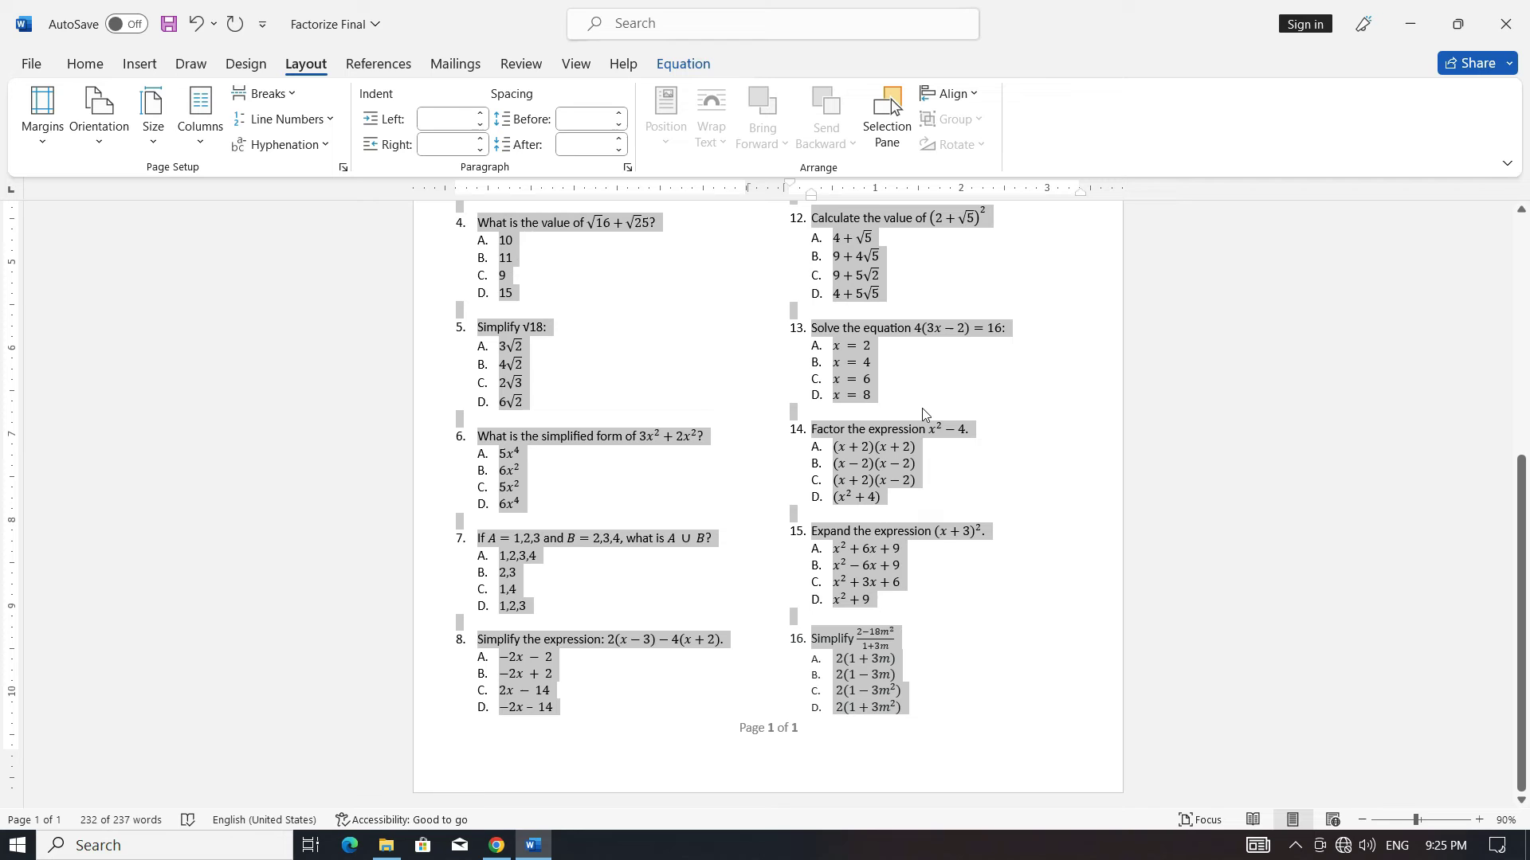
{"action": "scroll", "coordinate": [923, 413], "scroll_direction": "up", "scroll_amount": 9}
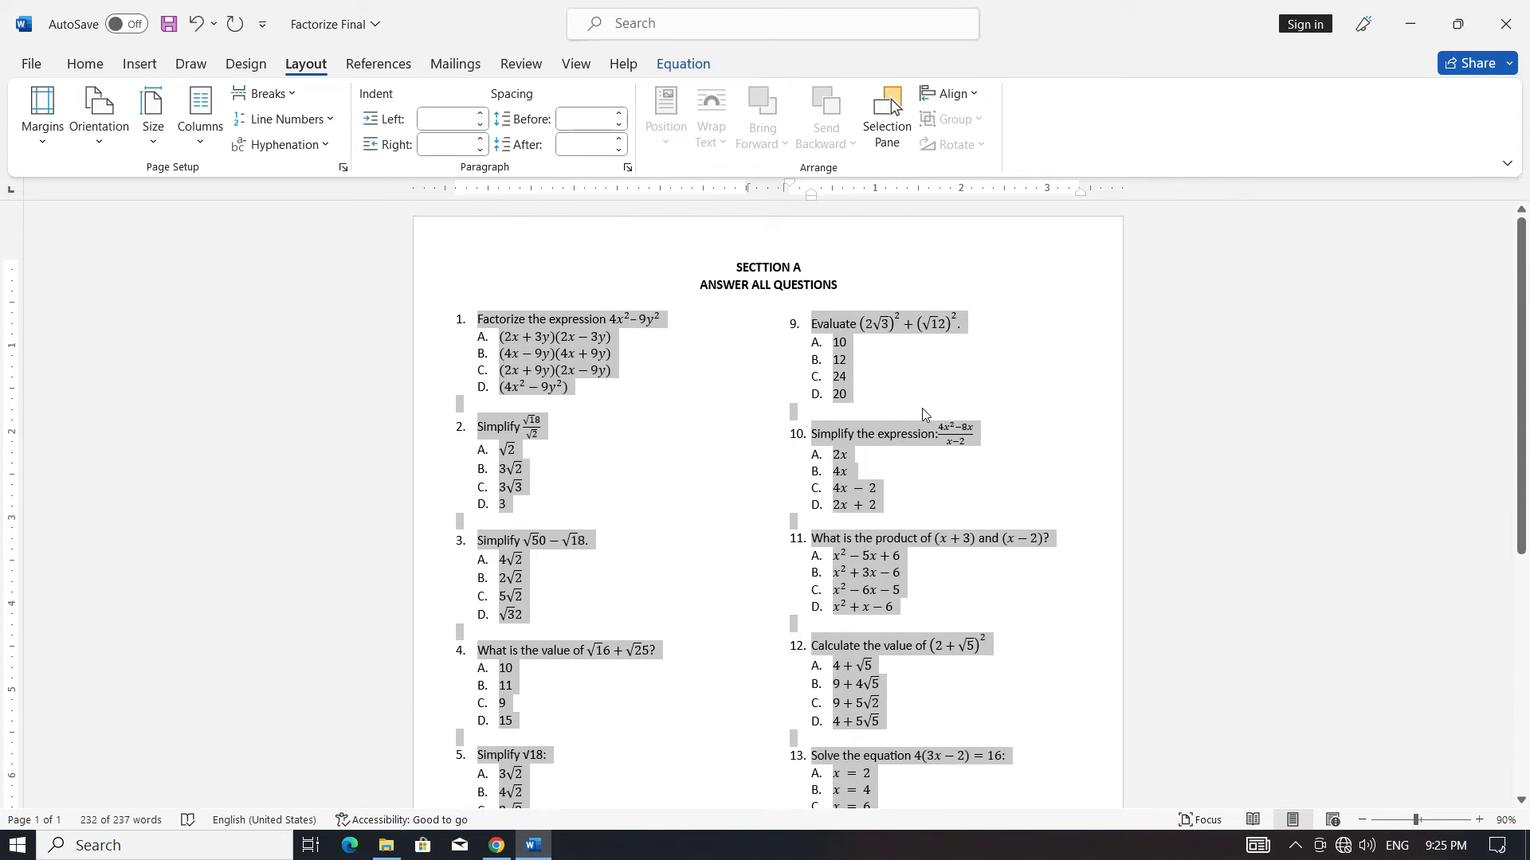
In the More Columns settings, keep two equal columns and tick Line between
{"action": "left_click", "coordinate": [204, 147]}
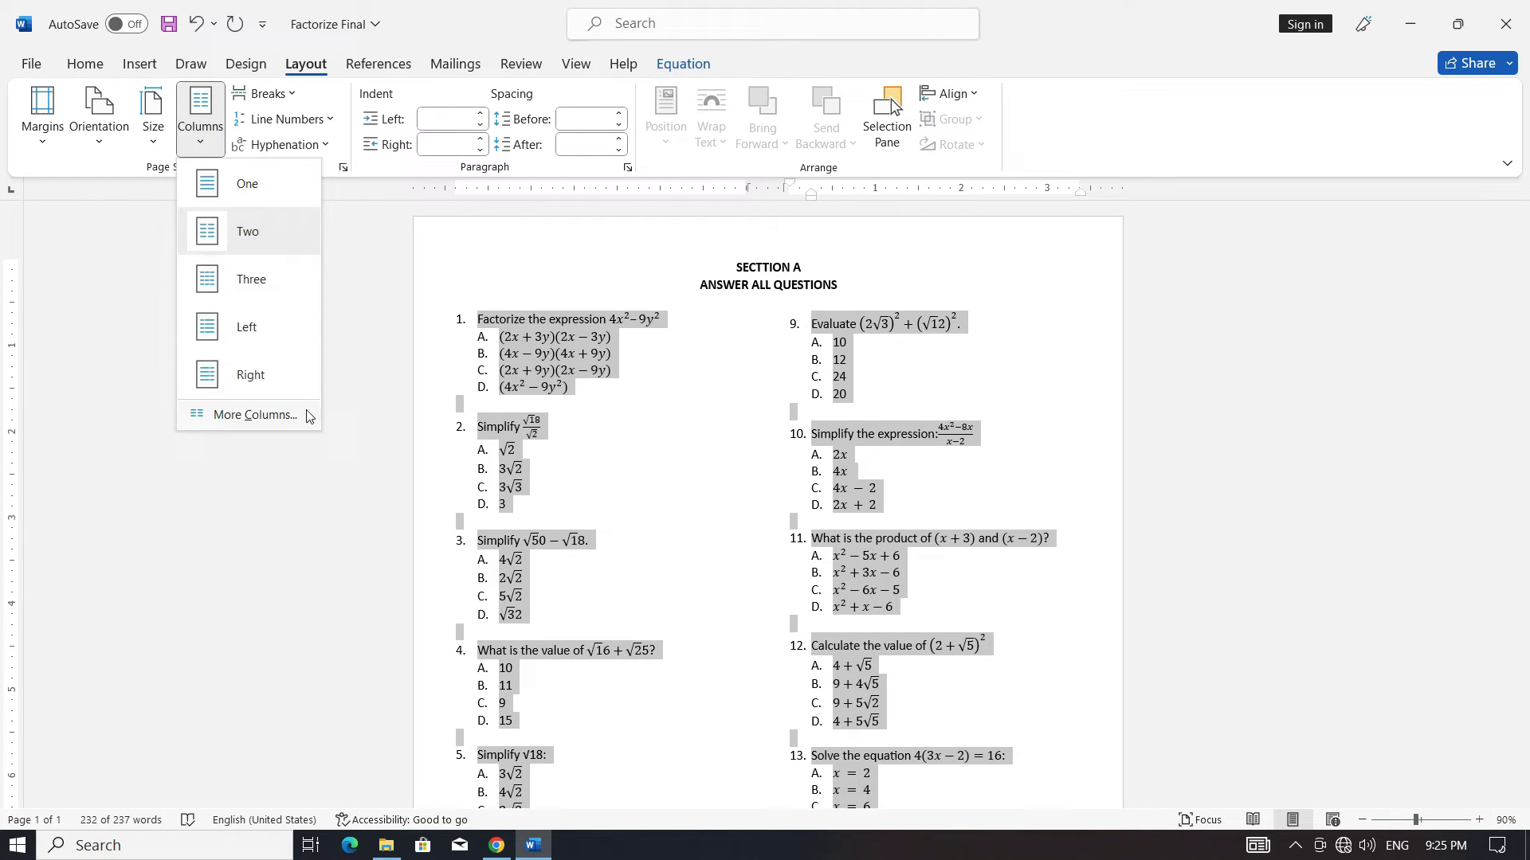
{"action": "left_click", "coordinate": [264, 419]}
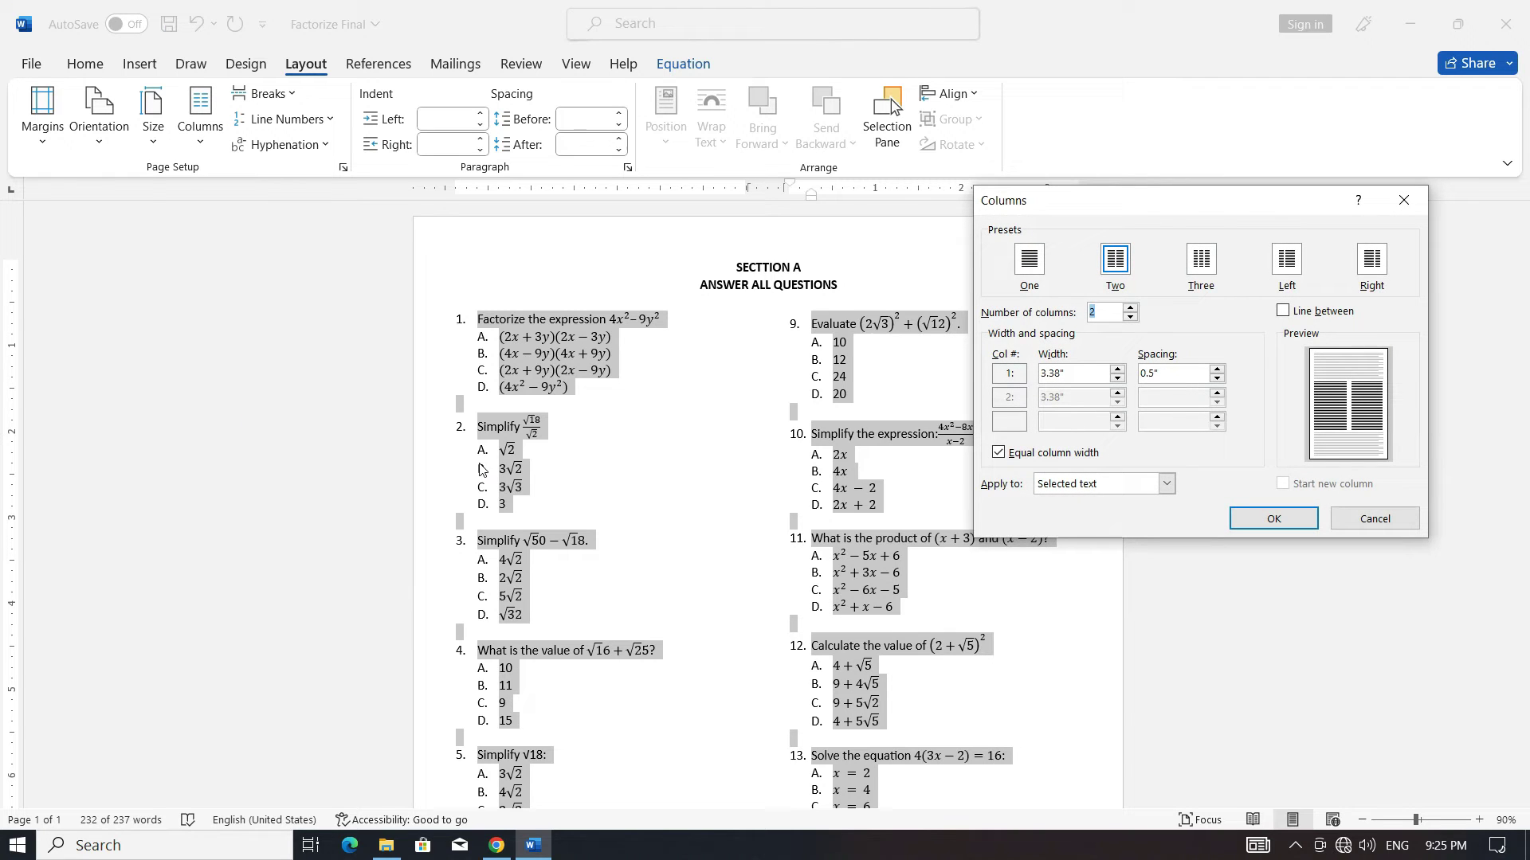
{"action": "left_click_drag", "start_coordinate": [1087, 206], "coordinate": [975, 261]}
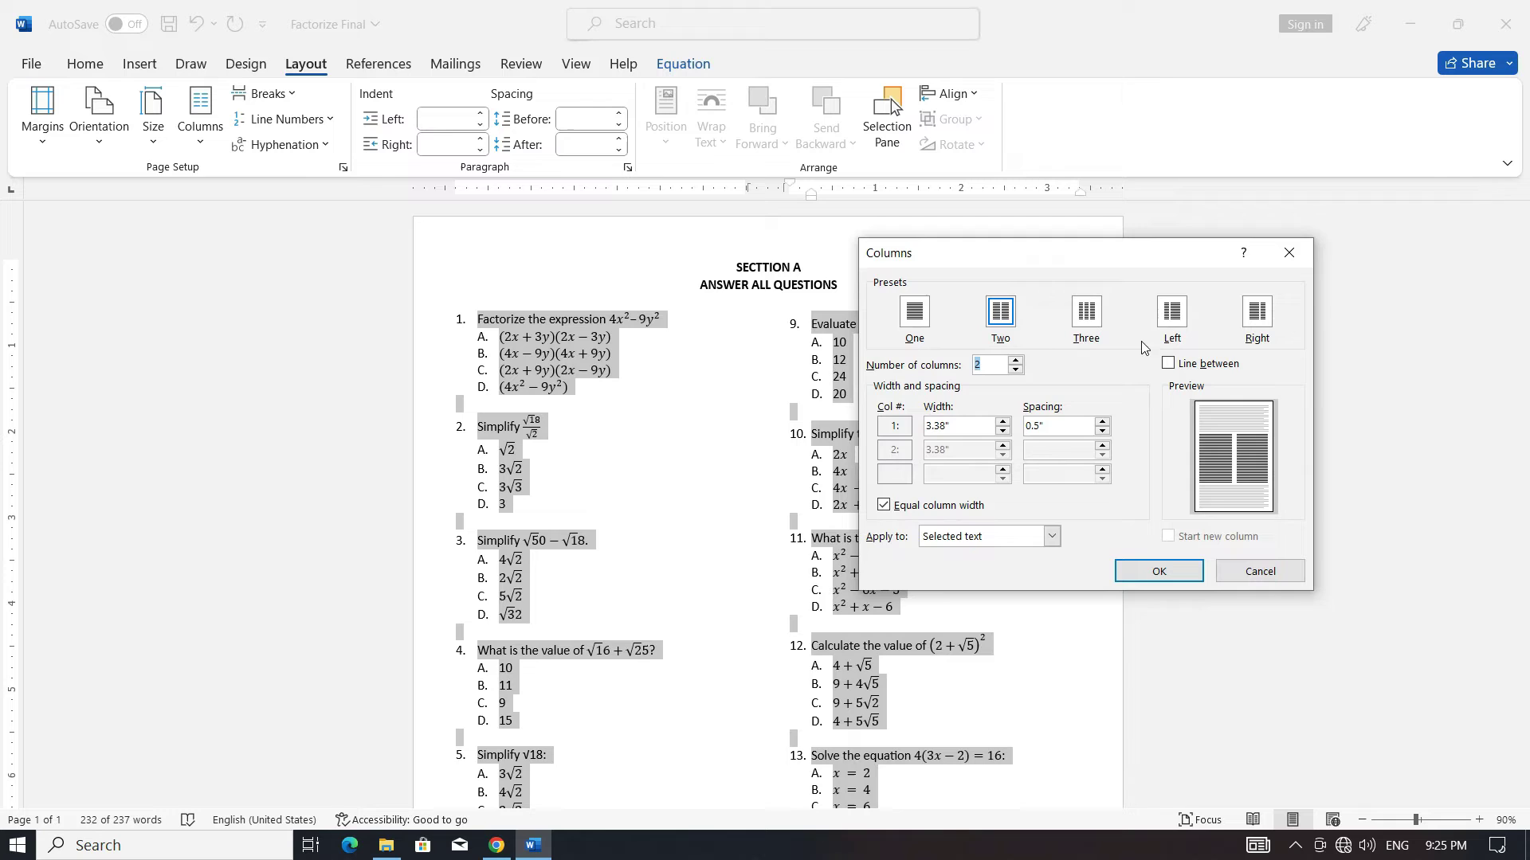
{"action": "left_click", "coordinate": [1001, 317]}
{"action": "left_click", "coordinate": [1168, 364]}
{"action": "left_click", "coordinate": [1160, 573]}
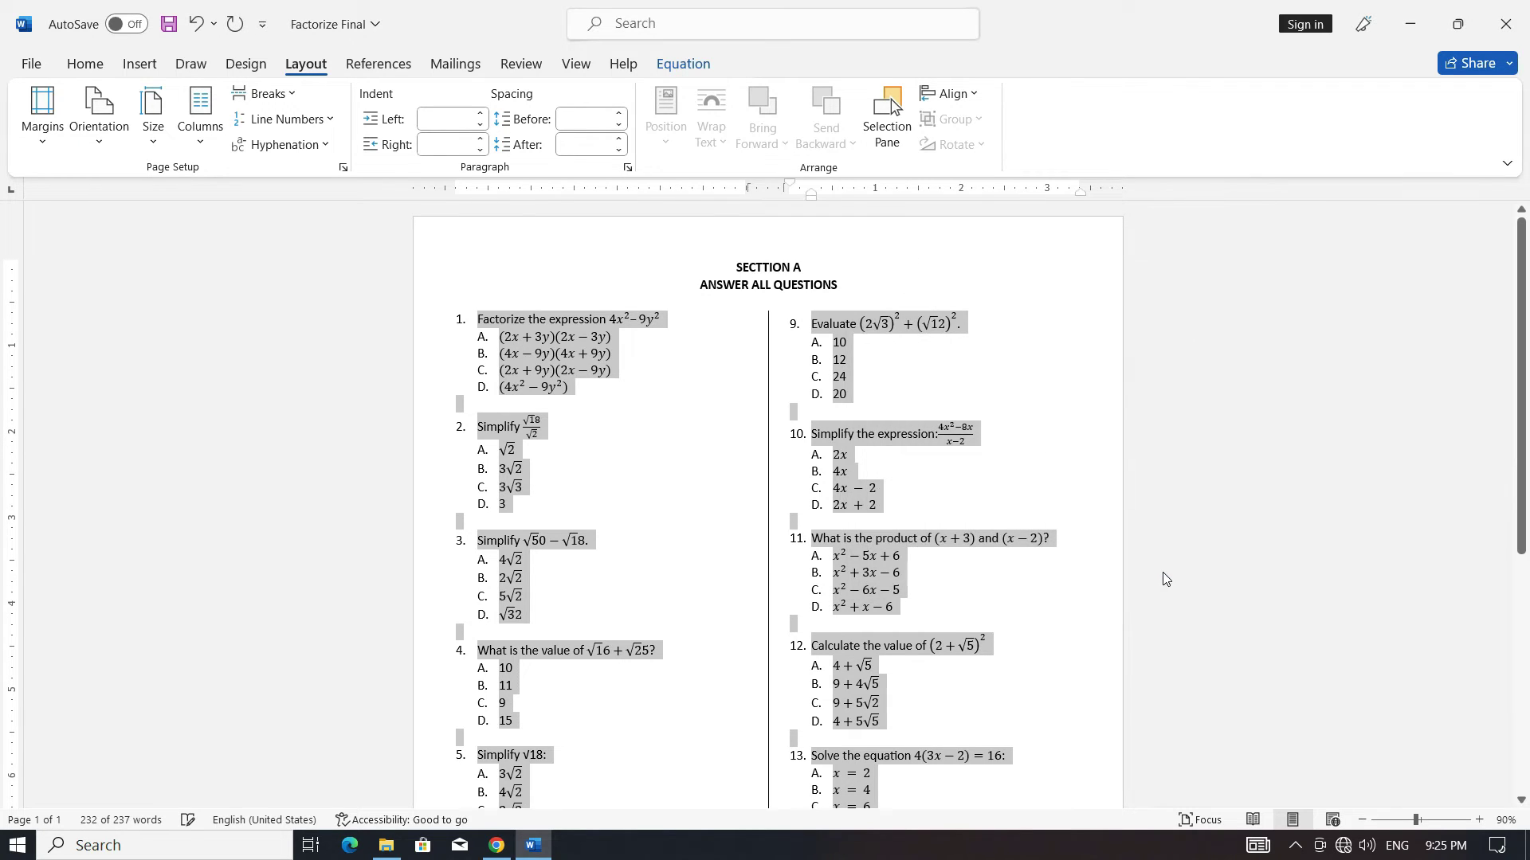
{"action": "scroll", "coordinate": [964, 399], "scroll_direction": "down", "scroll_amount": 8}
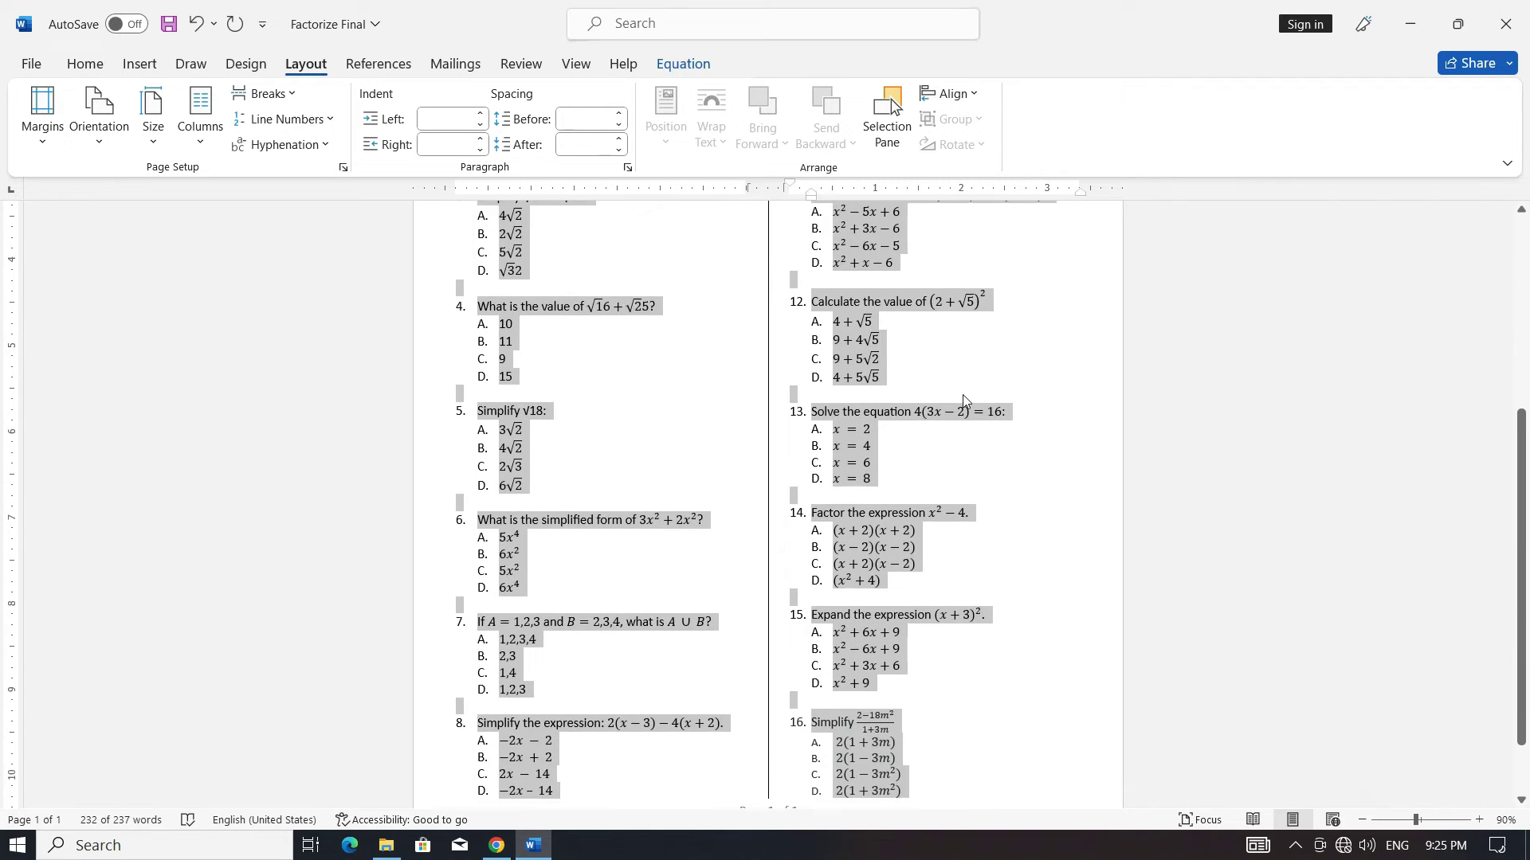
{"action": "left_click", "coordinate": [965, 396]}
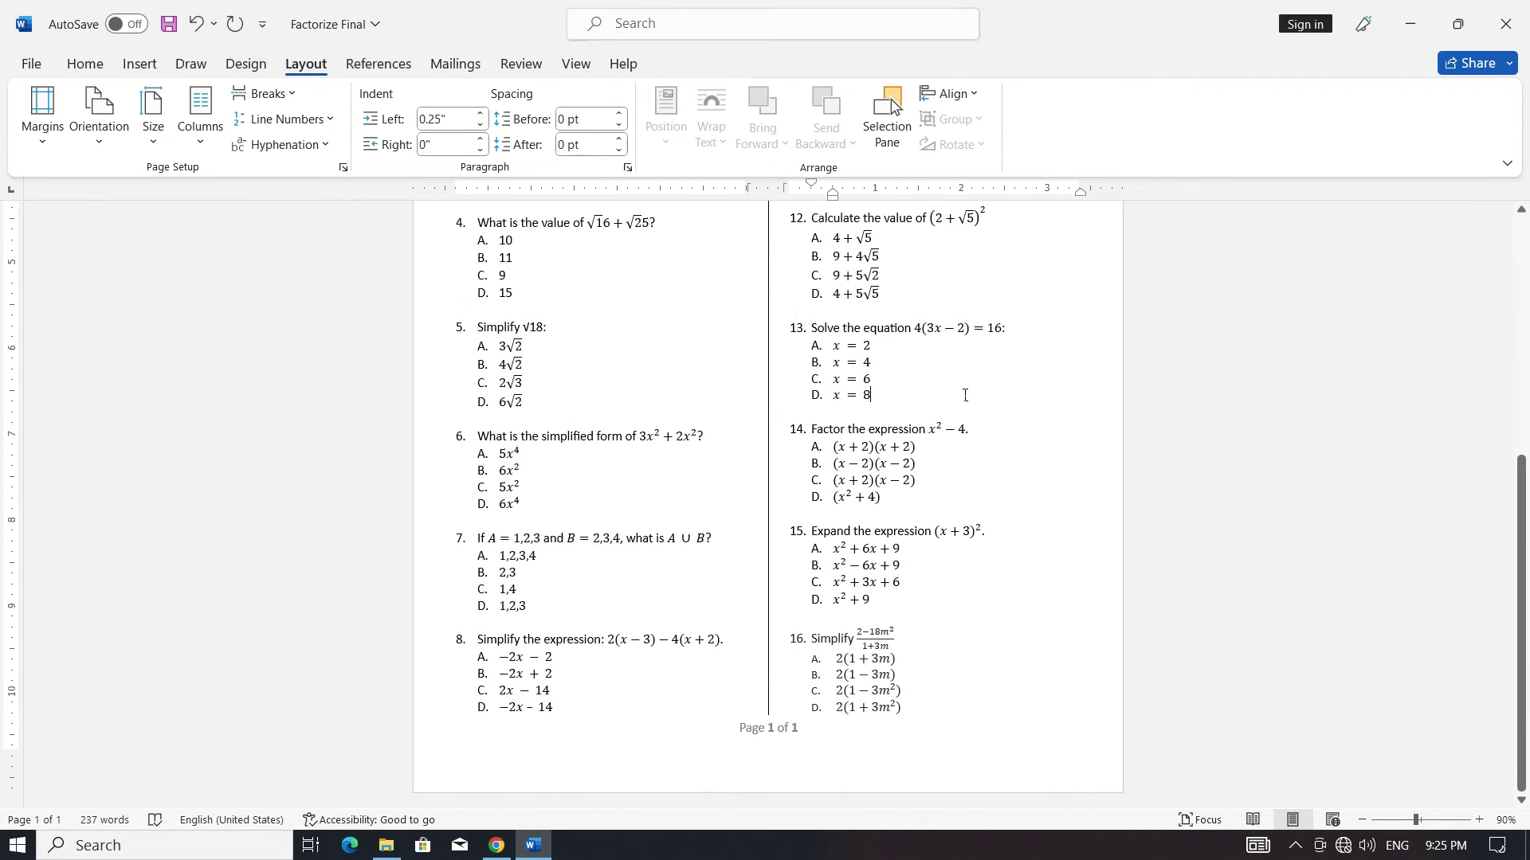
{"action": "scroll", "coordinate": [965, 395], "scroll_direction": "up", "scroll_amount": 8}
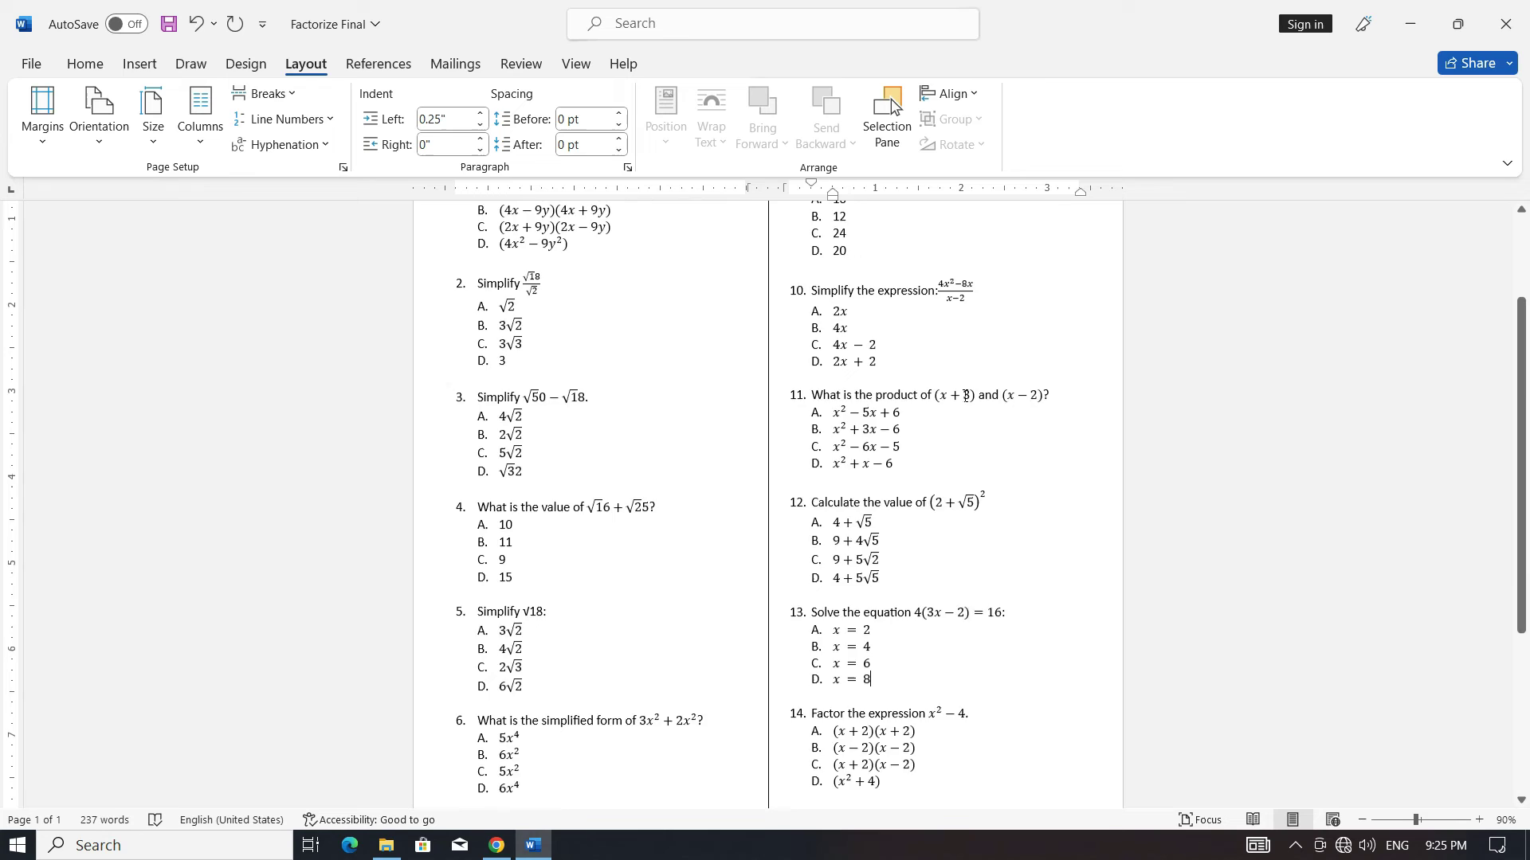
{"action": "scroll", "coordinate": [965, 396], "scroll_direction": "up", "scroll_amount": 1}
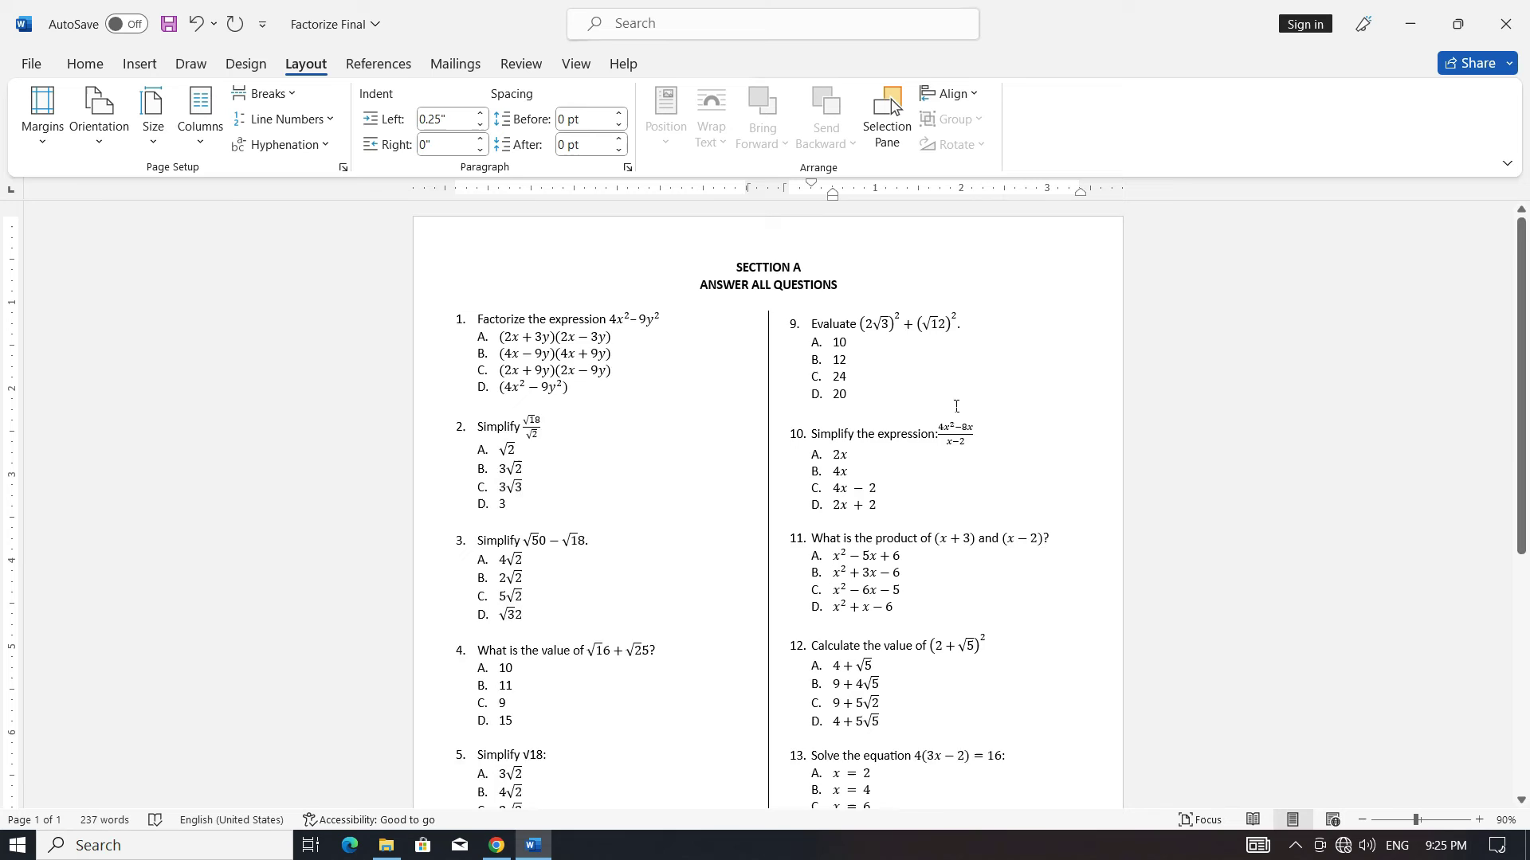
{"action": "scroll", "coordinate": [960, 417], "scroll_direction": "down", "scroll_amount": 1}
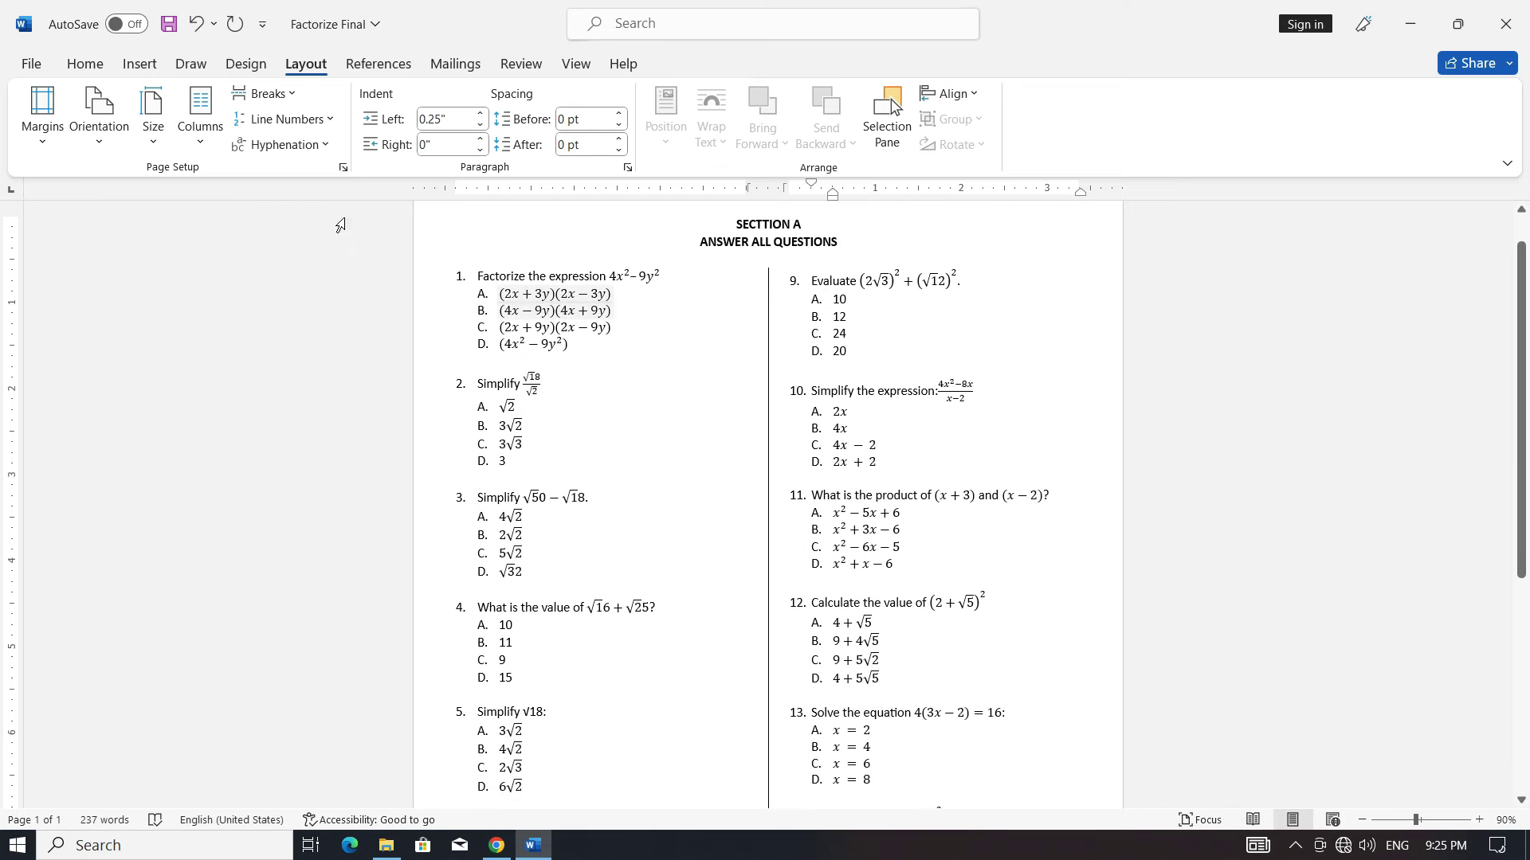
Publish the quiz as the PDF 'Factorize Final' on the Desktop
{"action": "left_click", "coordinate": [40, 69]}
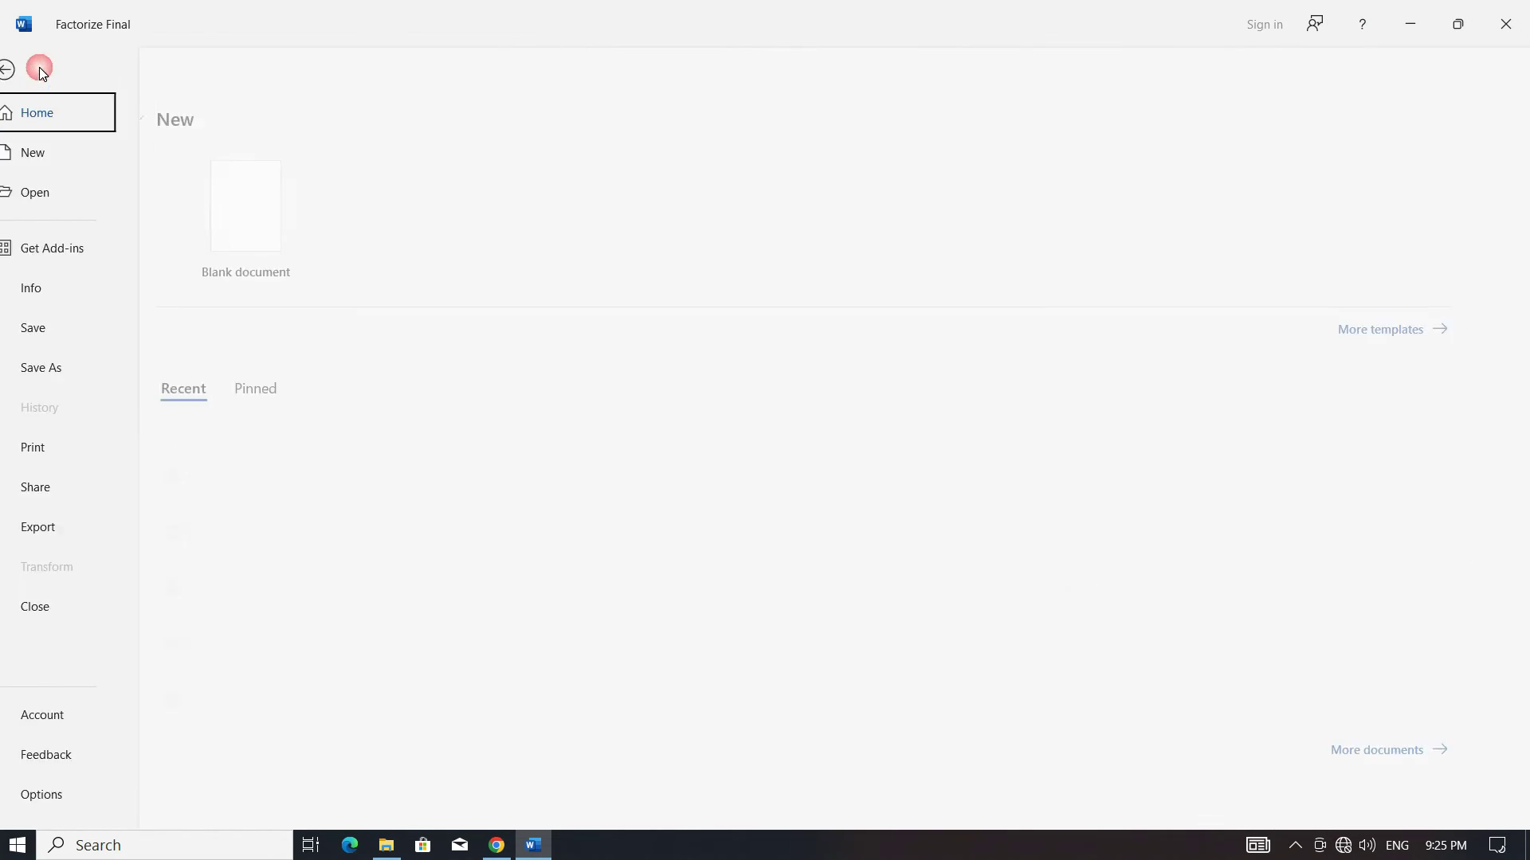
{"action": "left_click", "coordinate": [80, 529]}
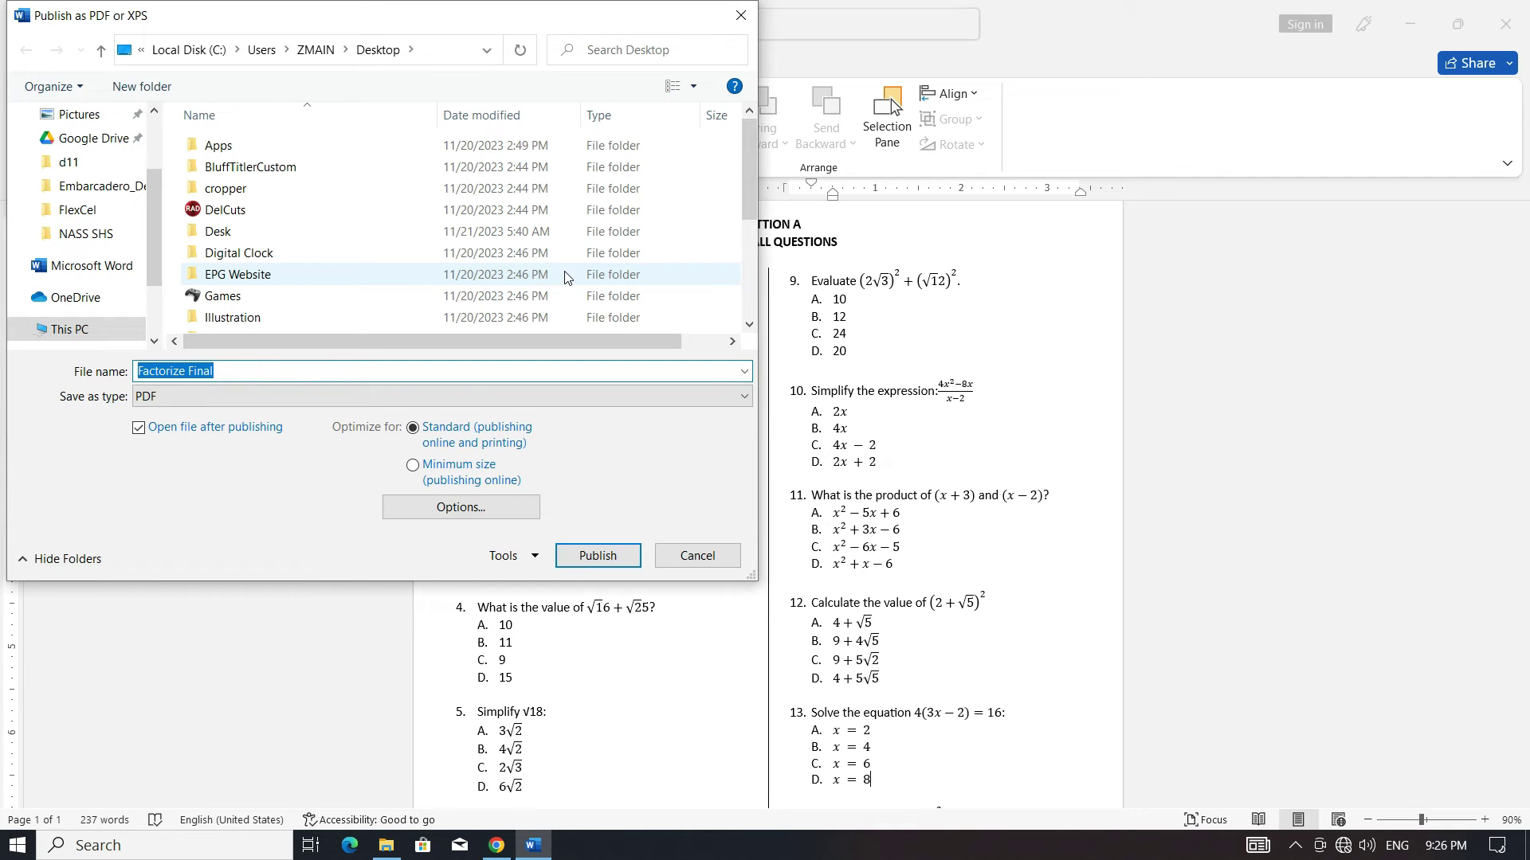
{"action": "left_click", "coordinate": [593, 558]}
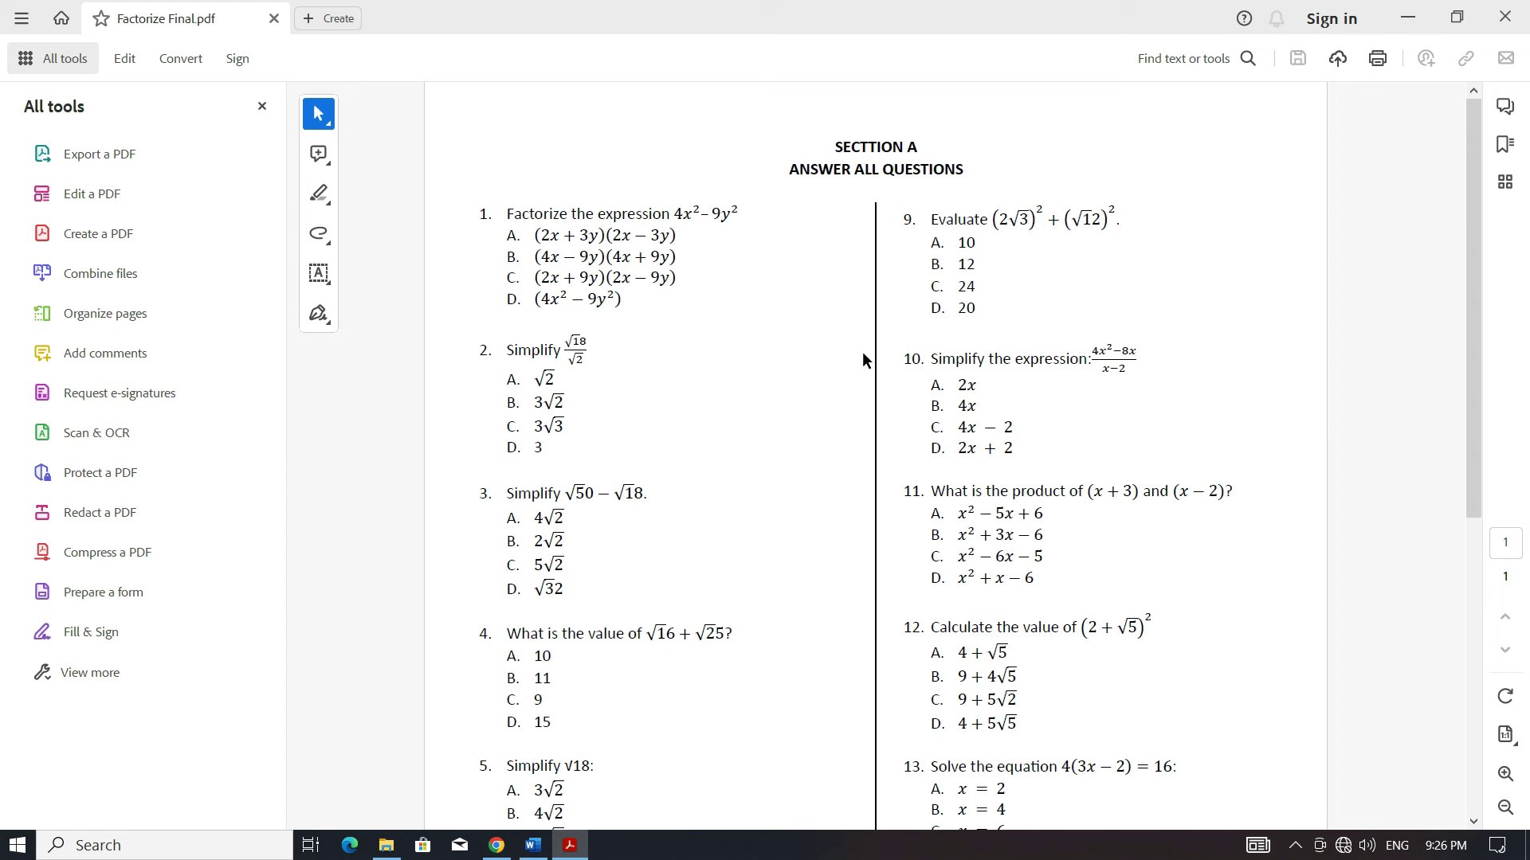
Scroll through Factorize Final.pdf to confirm all 16 questions fit one two-column page
{"action": "scroll", "coordinate": [867, 350], "scroll_direction": "down", "scroll_amount": 5}
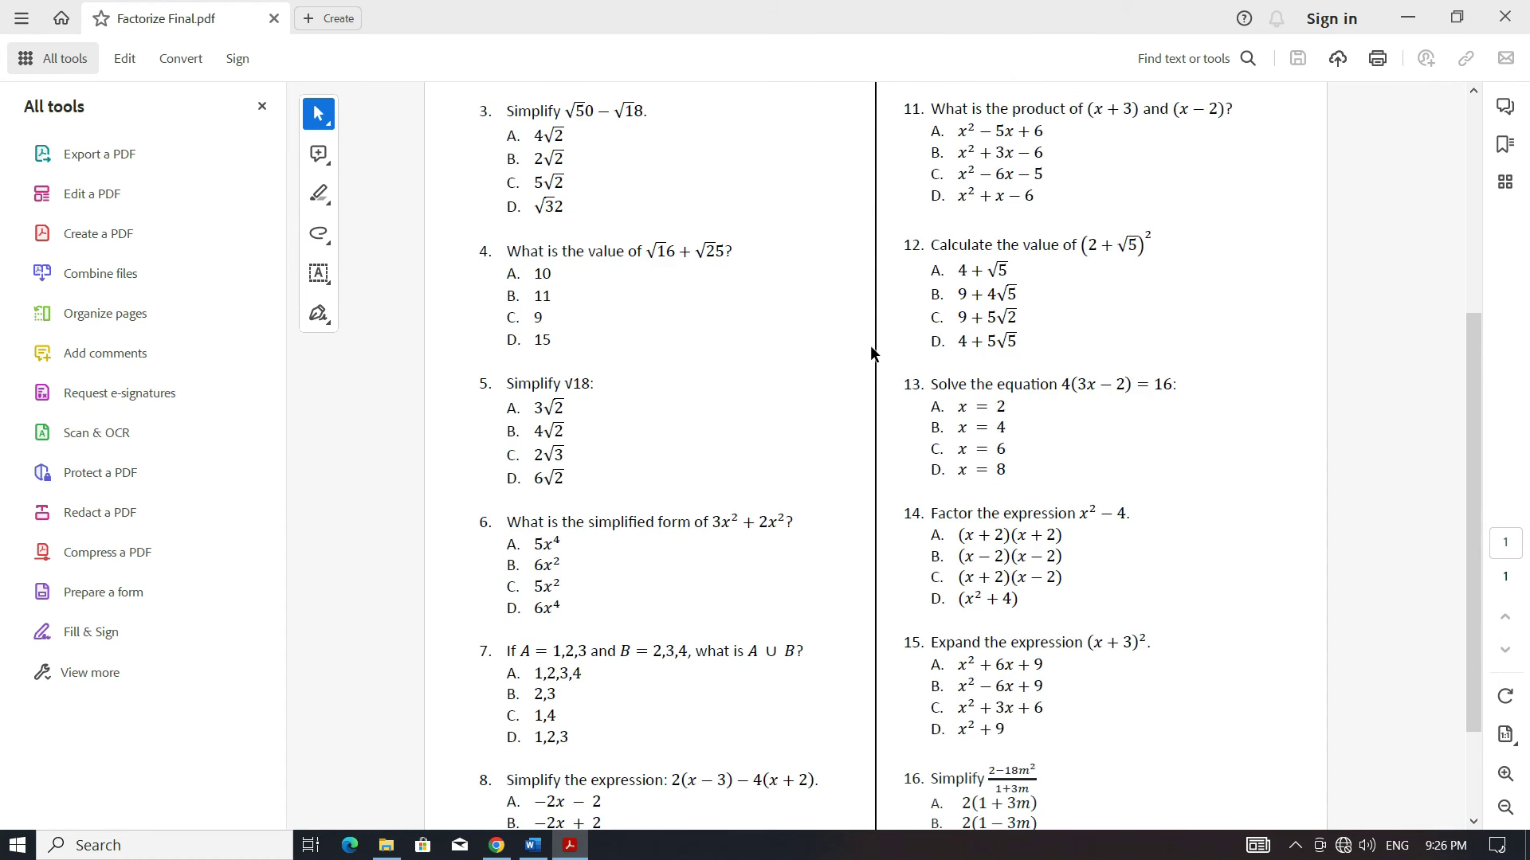
{"action": "scroll", "coordinate": [870, 345], "scroll_direction": "down", "scroll_amount": 2}
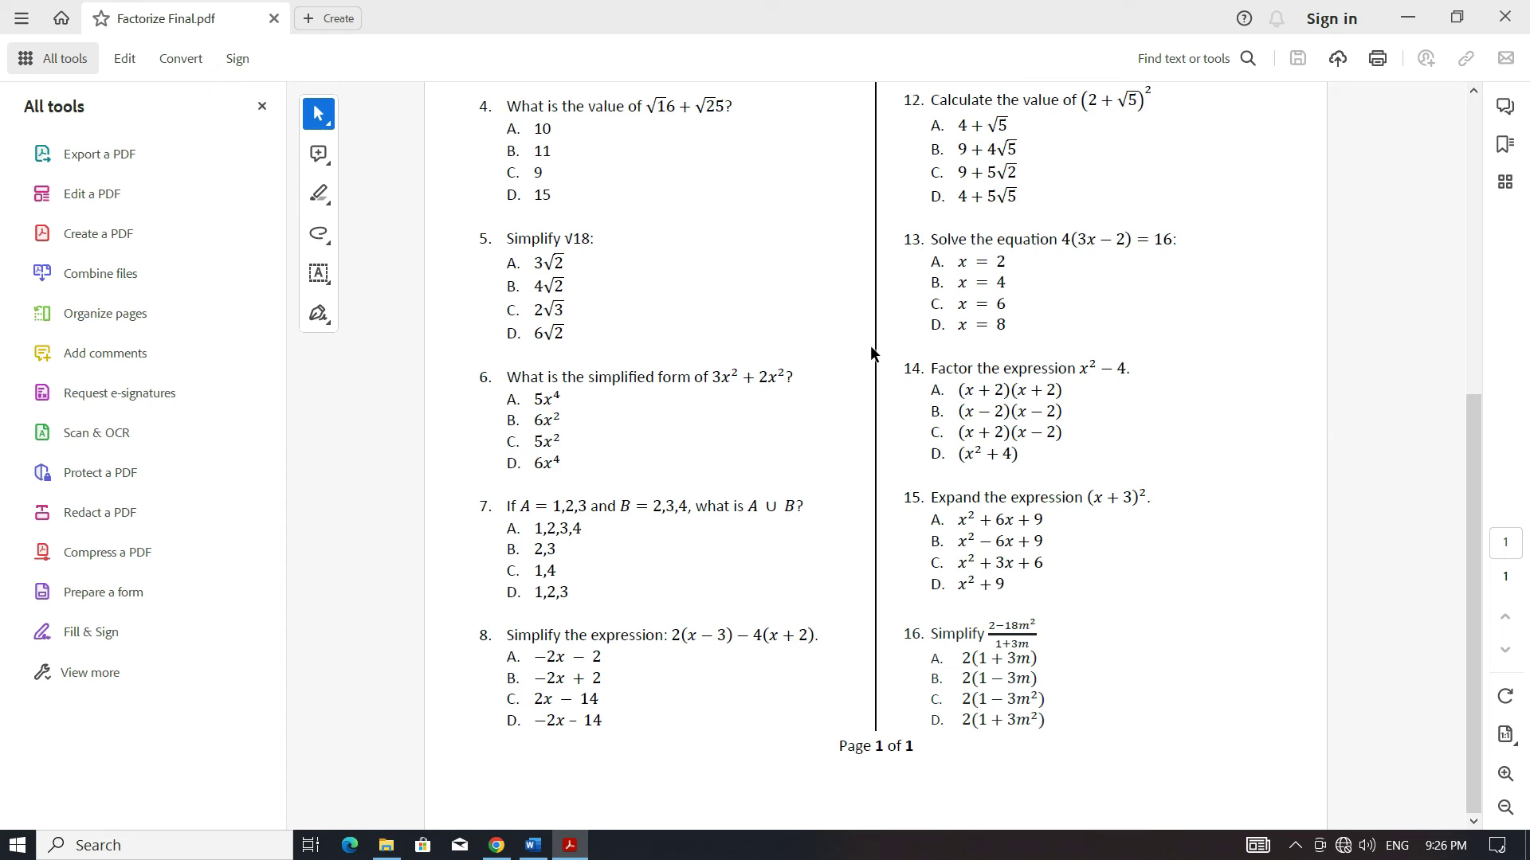
{"action": "scroll", "coordinate": [872, 352], "scroll_direction": "up", "scroll_amount": 7}
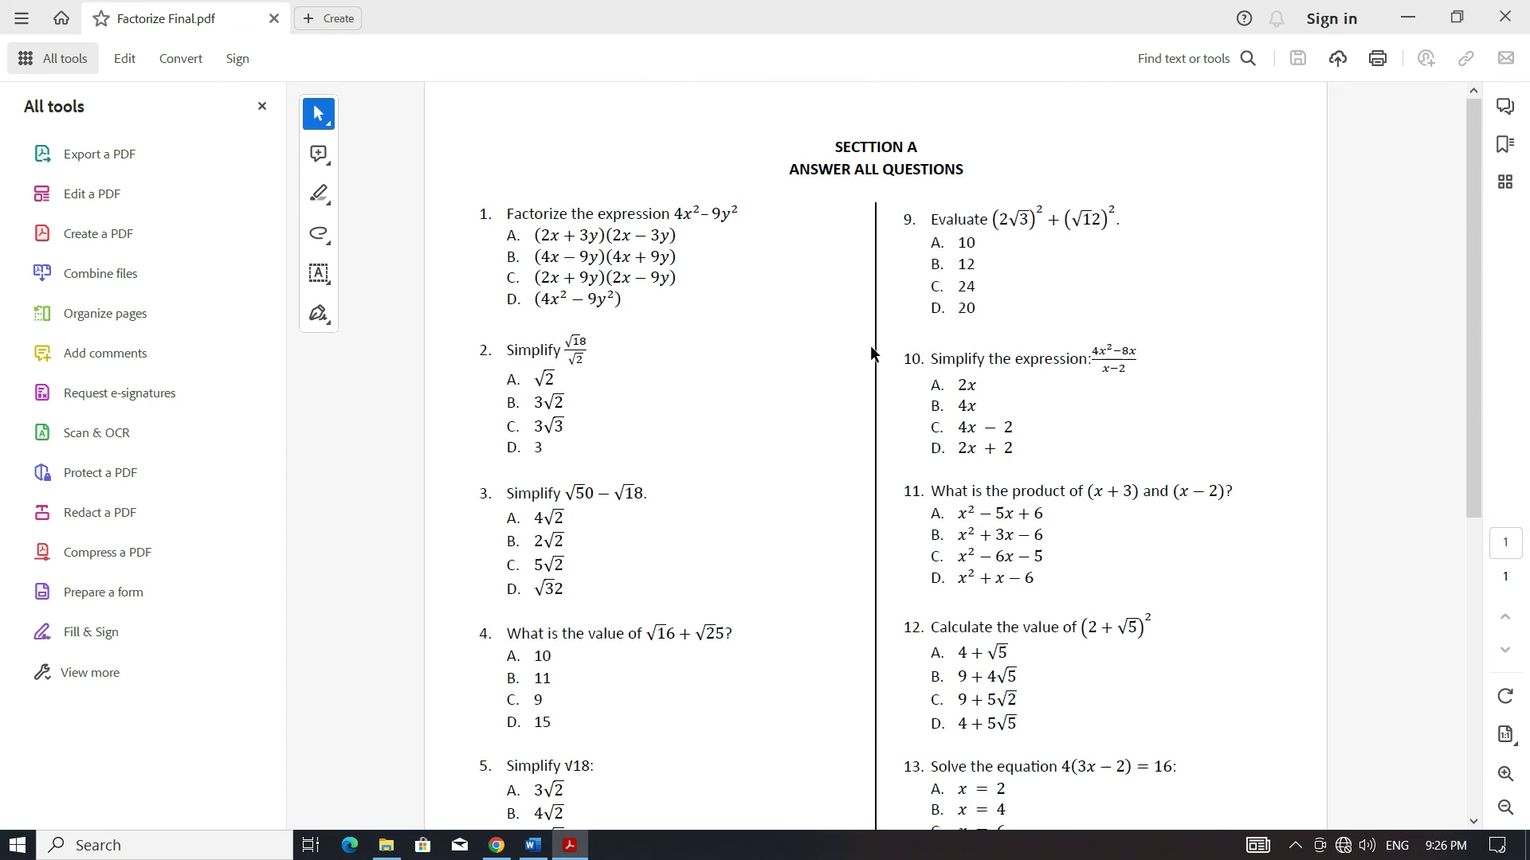
Return to Word and save the two-column Factorize Final quiz document
{"action": "left_click", "coordinate": [533, 845]}
{"action": "scroll", "coordinate": [804, 390], "scroll_direction": "down", "scroll_amount": 3}
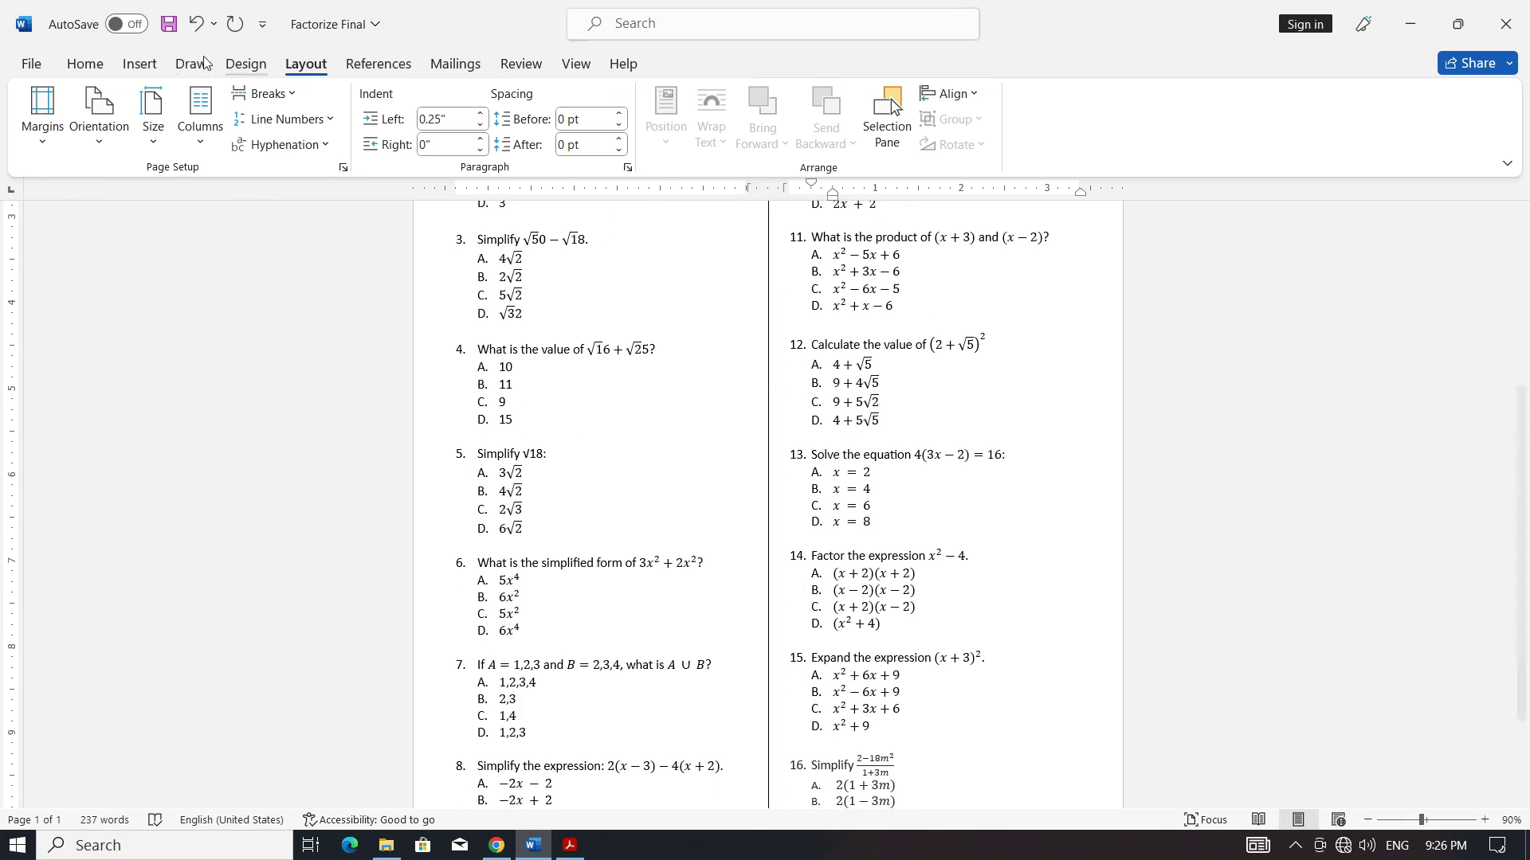
{"action": "left_click", "coordinate": [162, 34]}
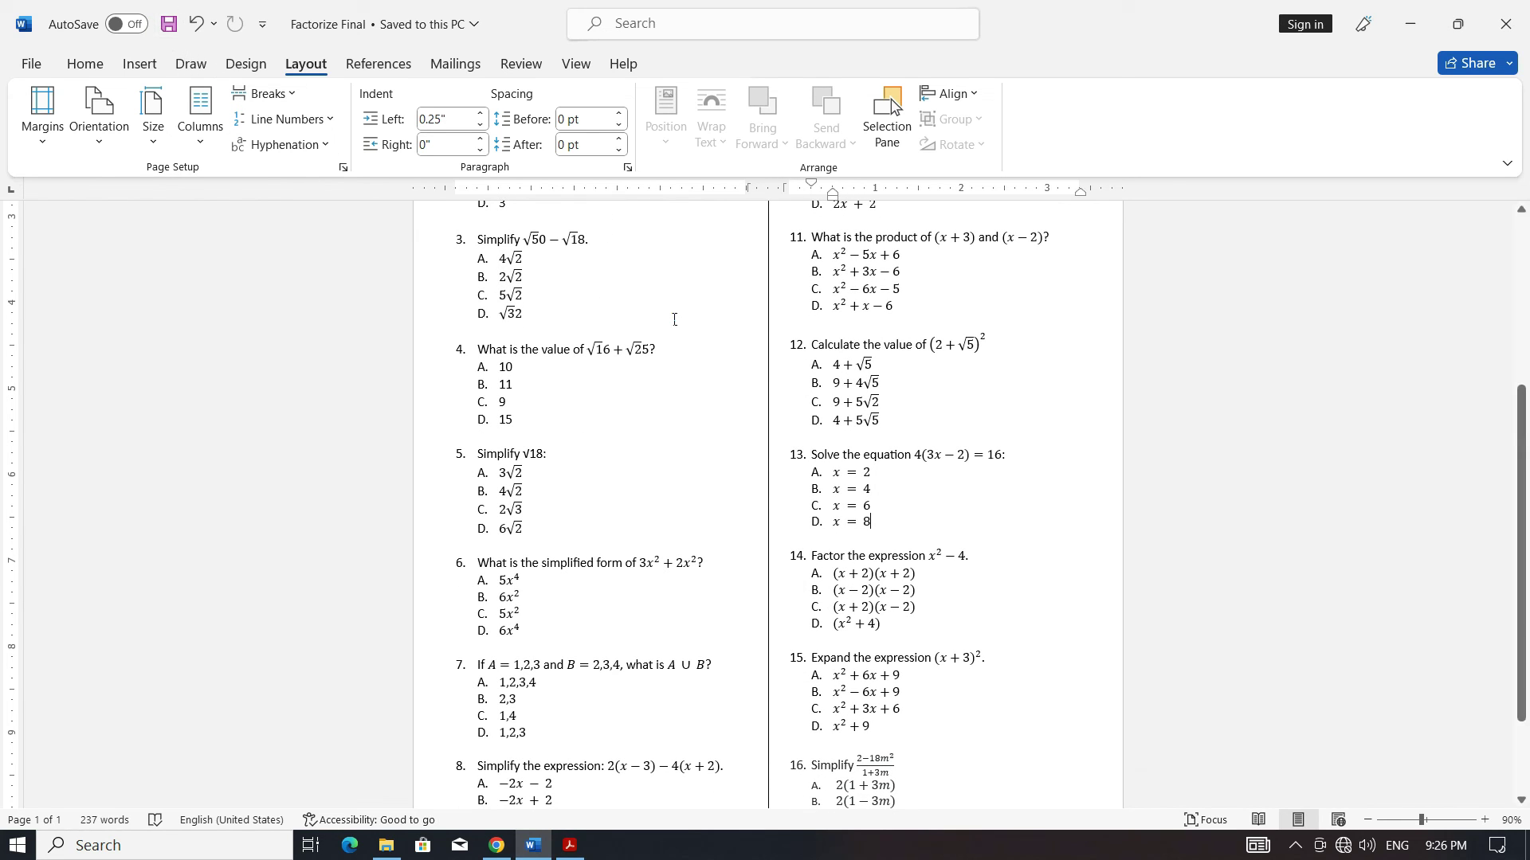
{"action": "scroll", "coordinate": [673, 318], "scroll_direction": "up", "scroll_amount": 4}
{"action": "scroll", "coordinate": [674, 320], "scroll_direction": "down", "scroll_amount": 5}
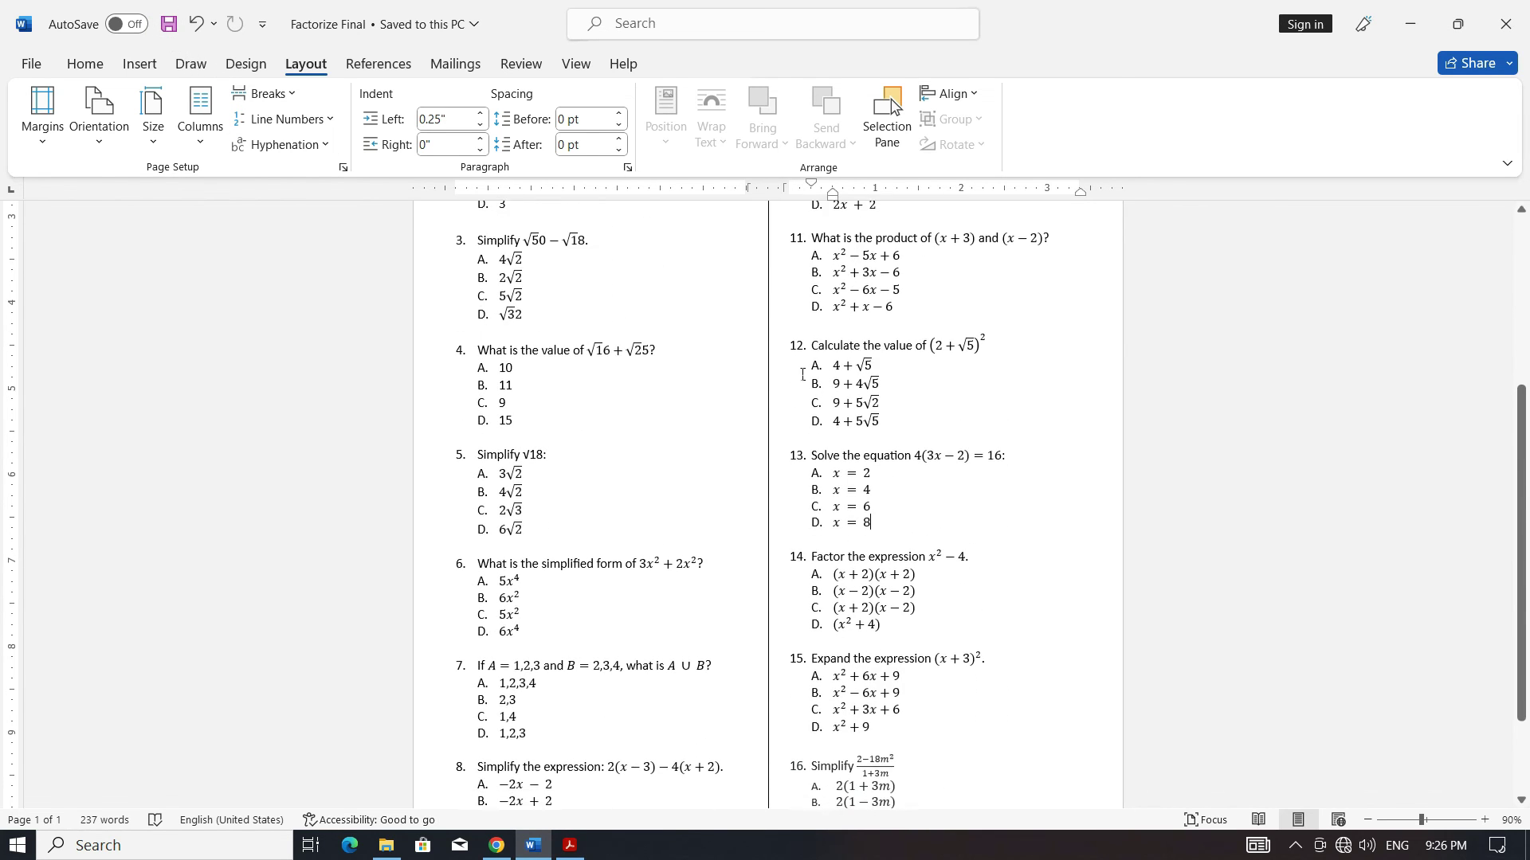
{"action": "scroll", "coordinate": [1004, 460], "scroll_direction": "up", "scroll_amount": 5}
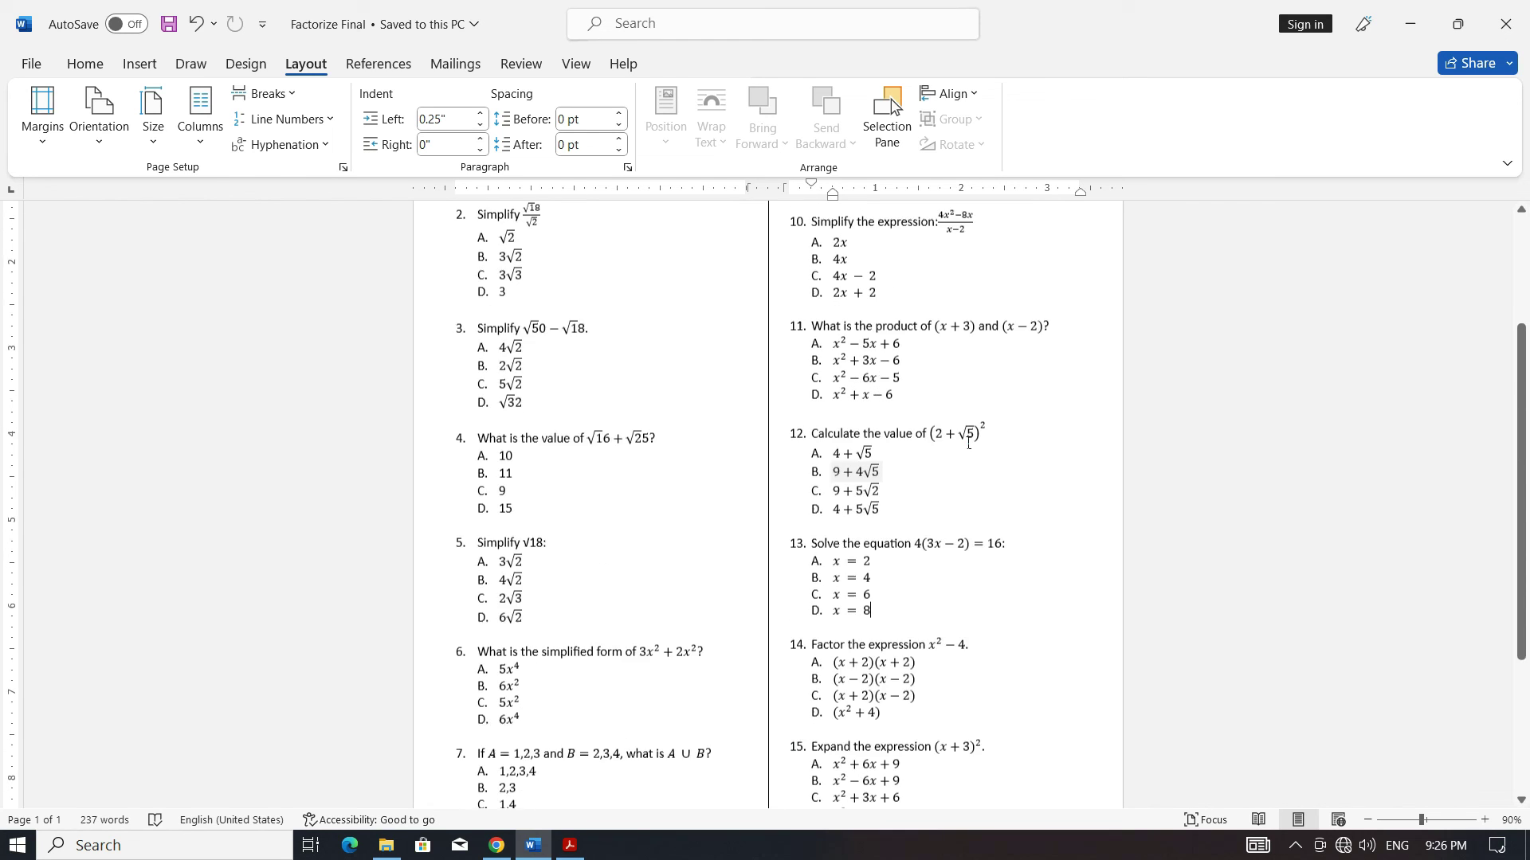